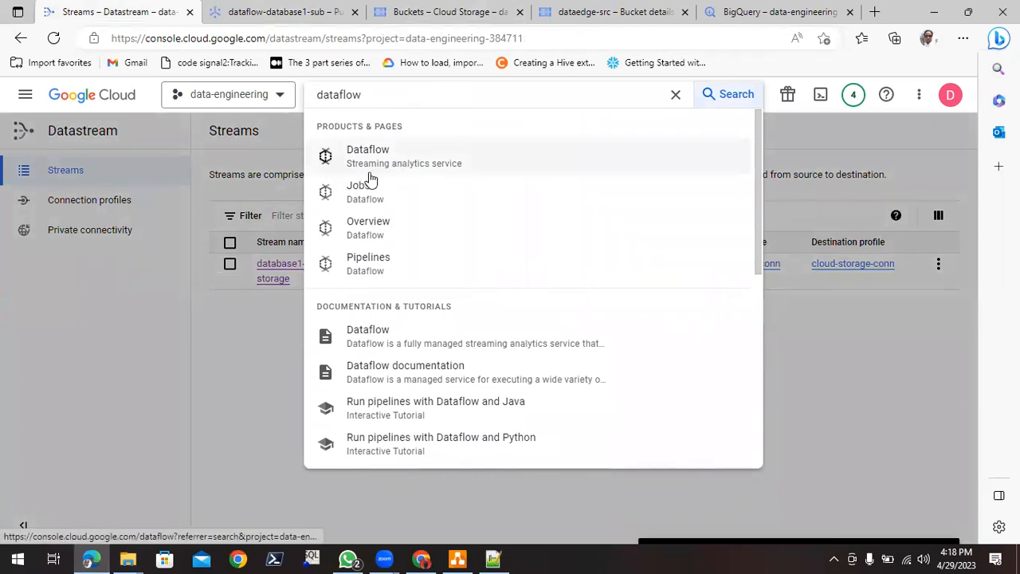
- Open the Dataflow service in a new browser tab and dismiss its promotion banner and the tutorial
middle_click(471, 166)
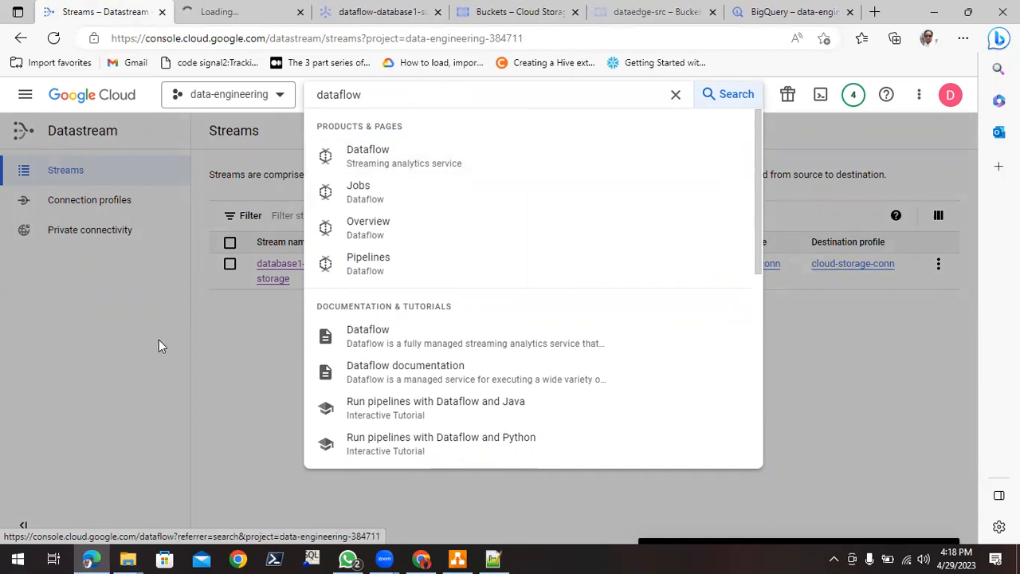
left_click(237, 16)
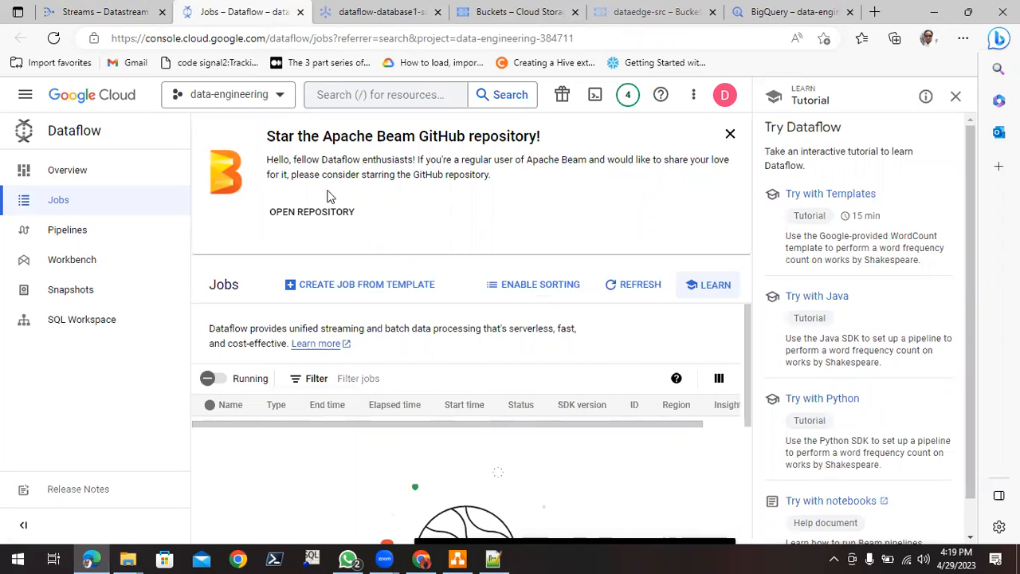
left_click(731, 135)
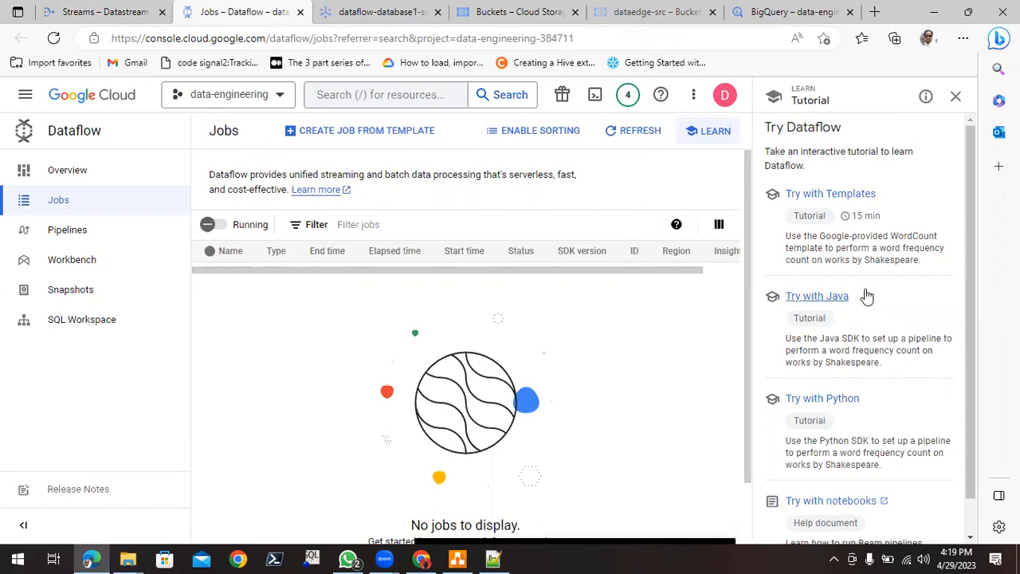
scroll(867, 295, "down", 1)
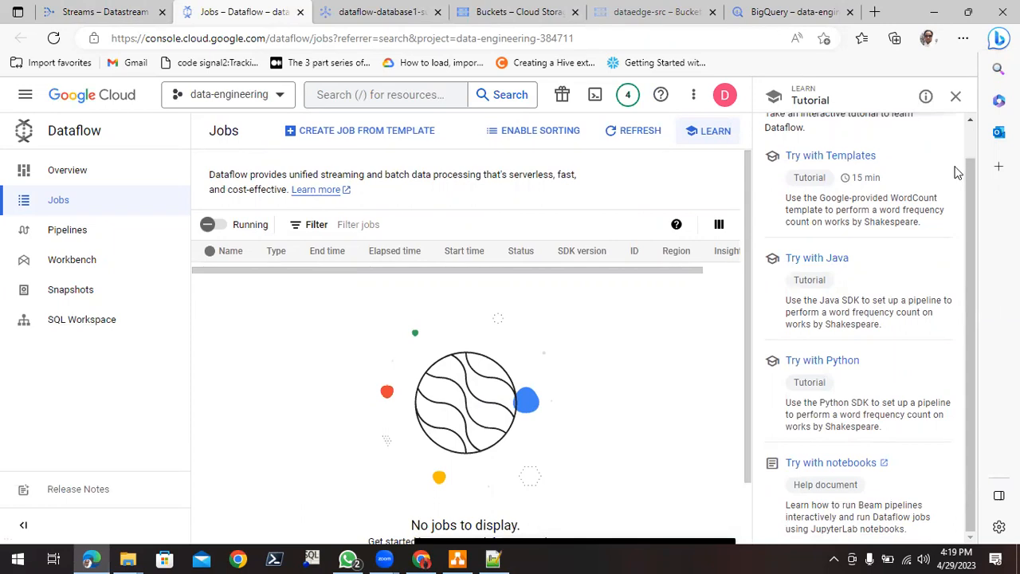
left_click(956, 98)
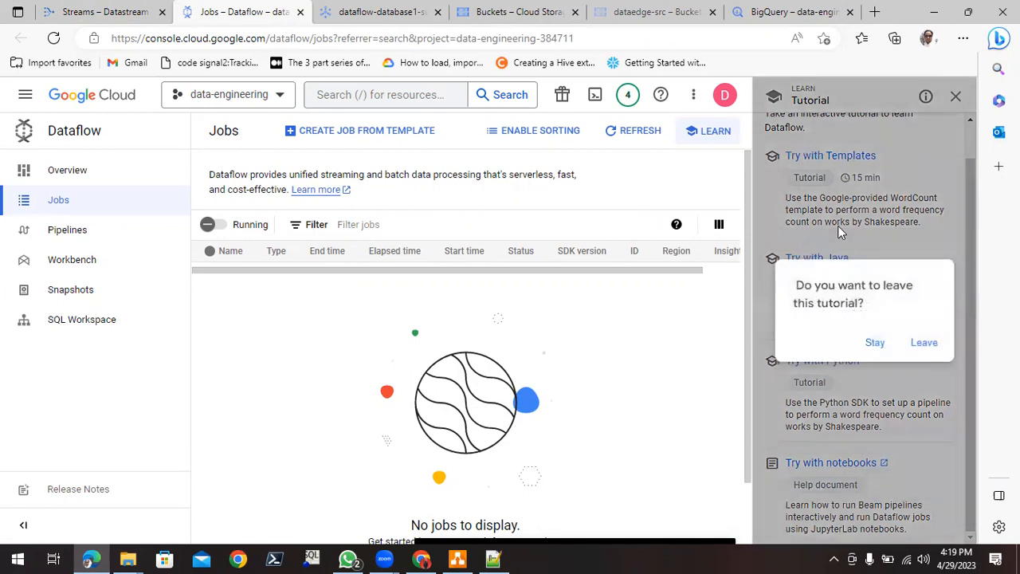
left_click(908, 348)
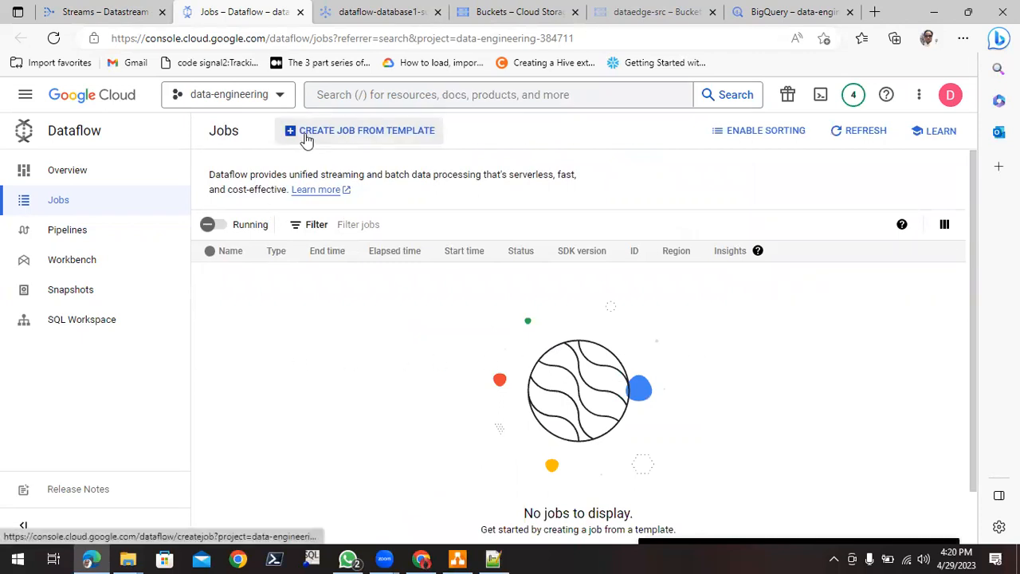
- Start creating a Dataflow job from a template and enable the Dataflow API for the project
left_click(348, 137)
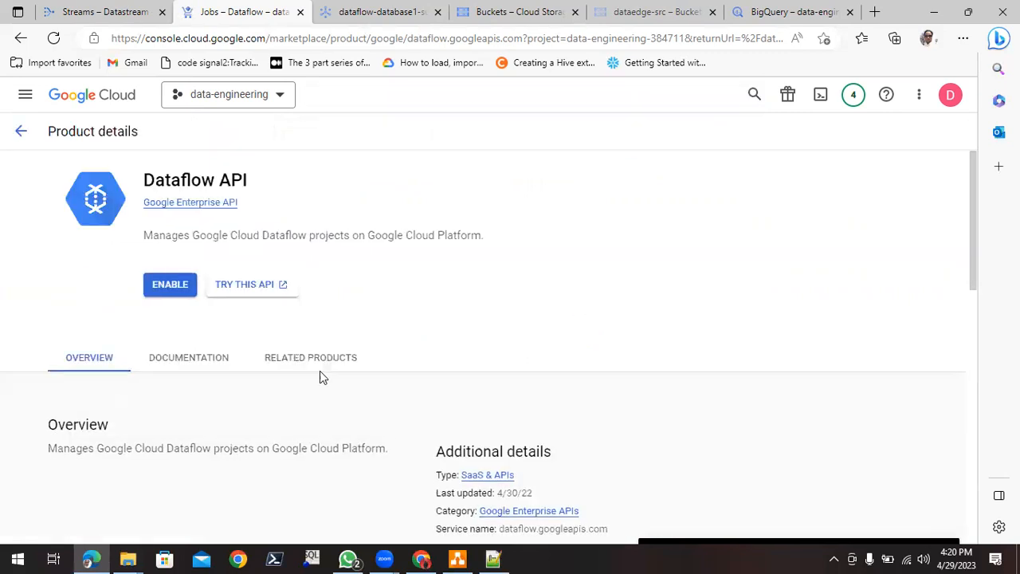
left_click(163, 287)
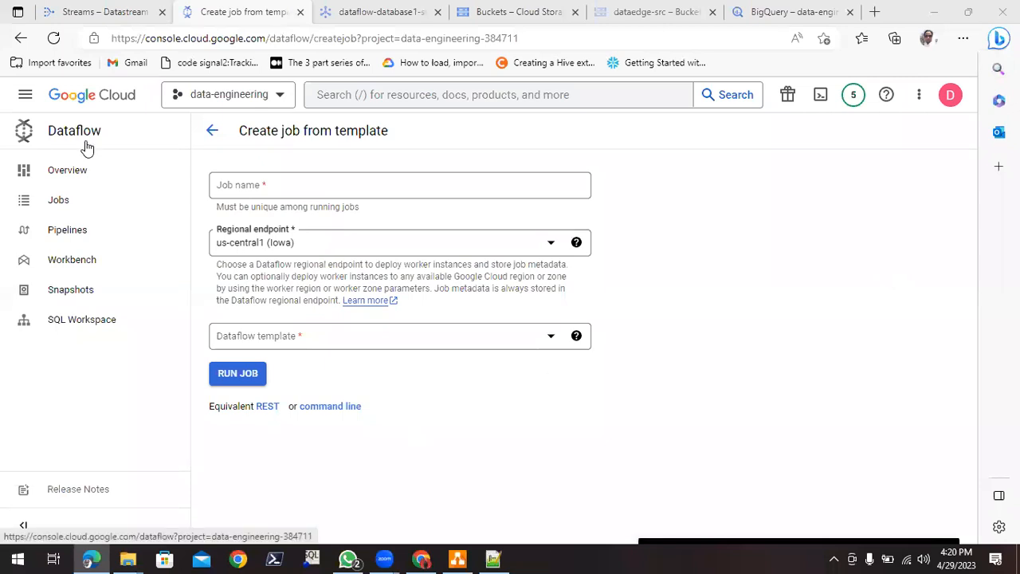
- Name the new Dataflow job database1-pipeline
left_click(283, 185)
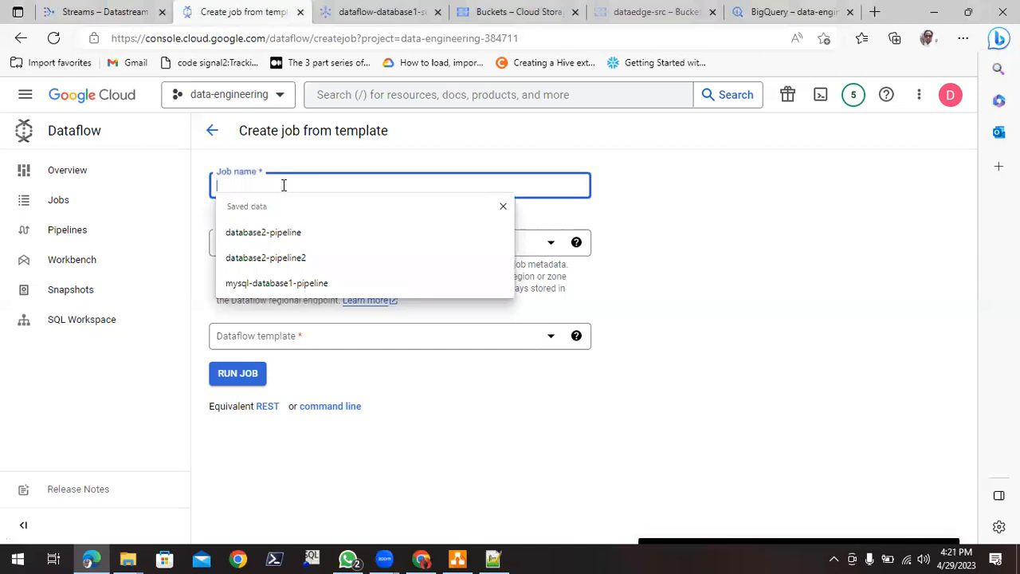
type("clou")
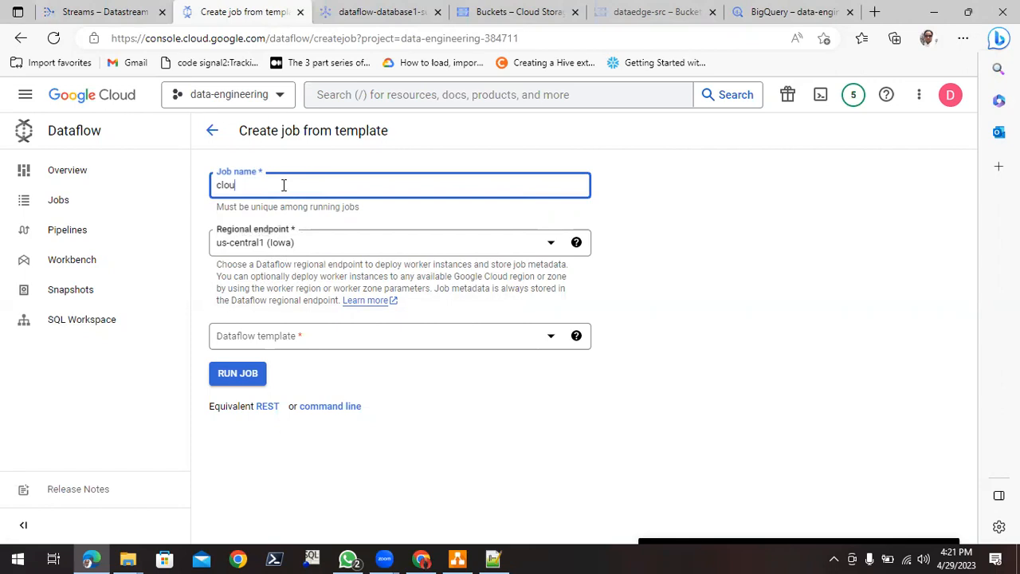
key("BackSpace")
type("daba")
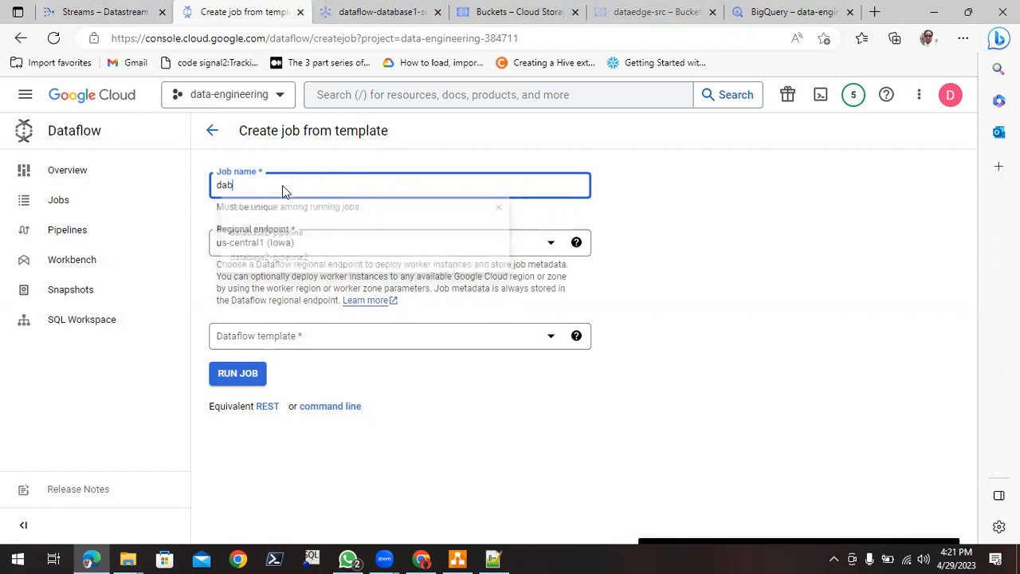
key("BackSpace")
key("BackSpace")
type("tav")
type("base1")
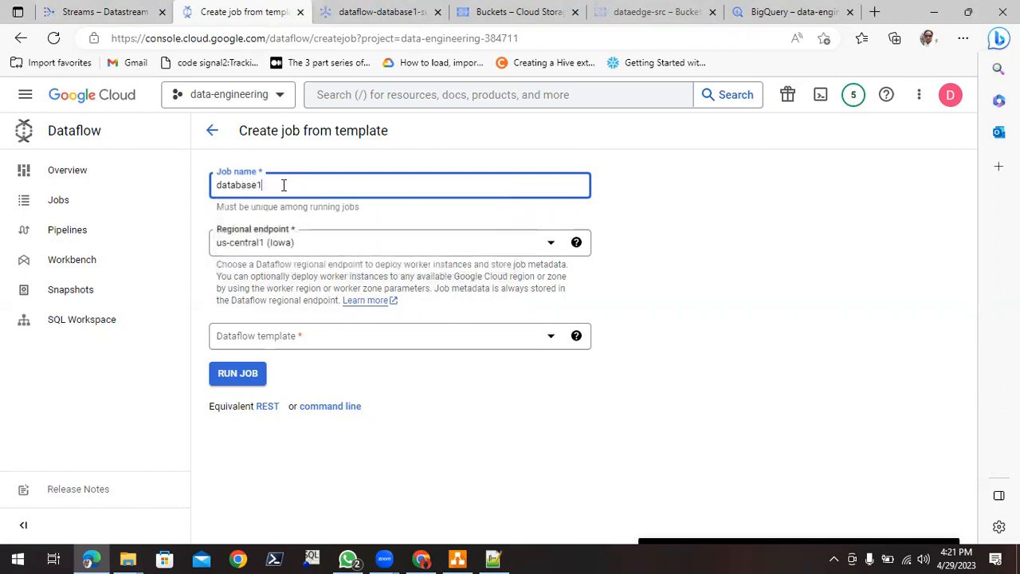
type("-pipeline")
- Set the job's regional endpoint to asia-south2 (Delhi)
left_click(263, 243)
scroll(325, 378, "down", 1)
scroll(324, 379, "down", 1)
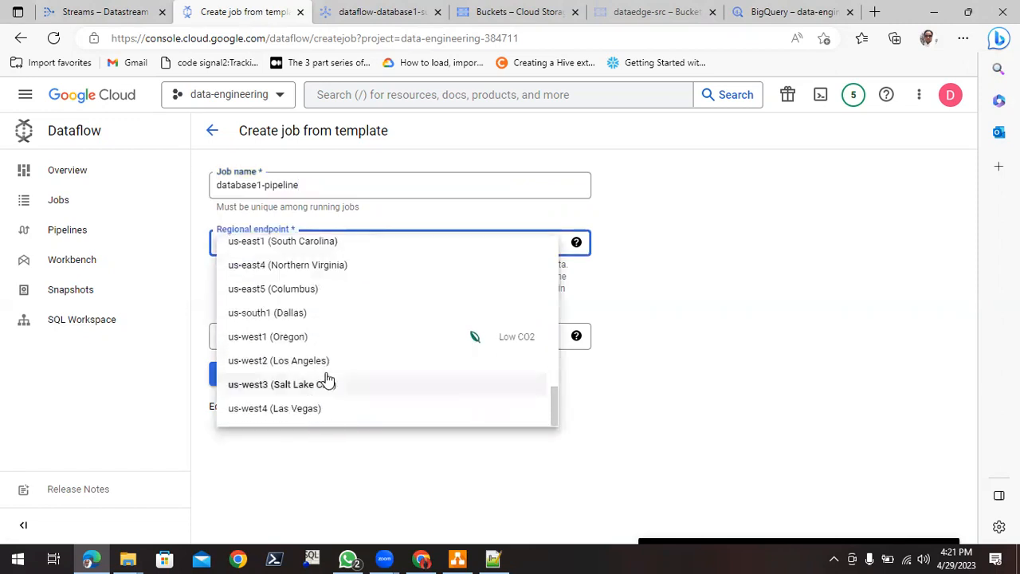
scroll(317, 381, "up", 8)
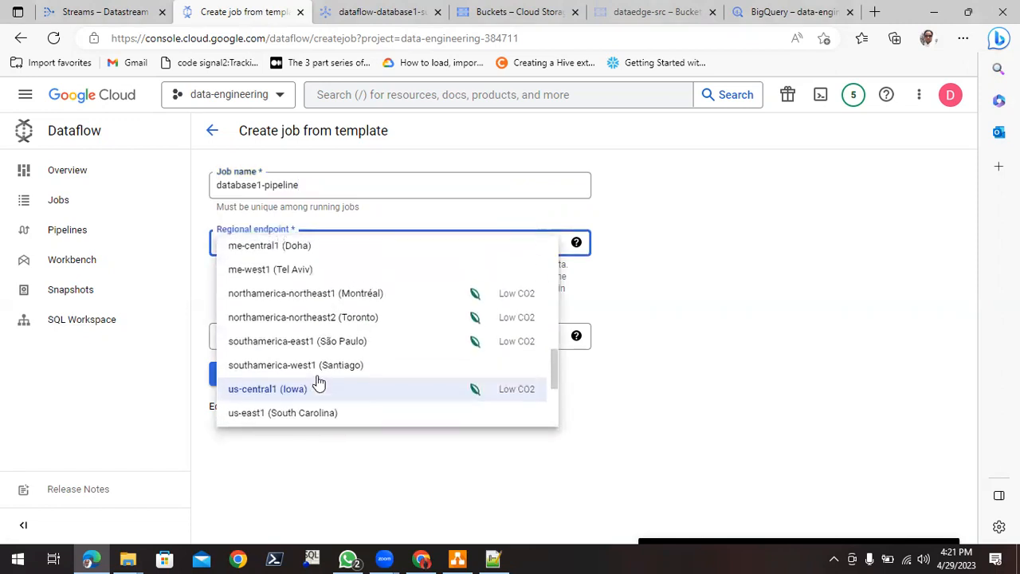
scroll(317, 381, "up", 2)
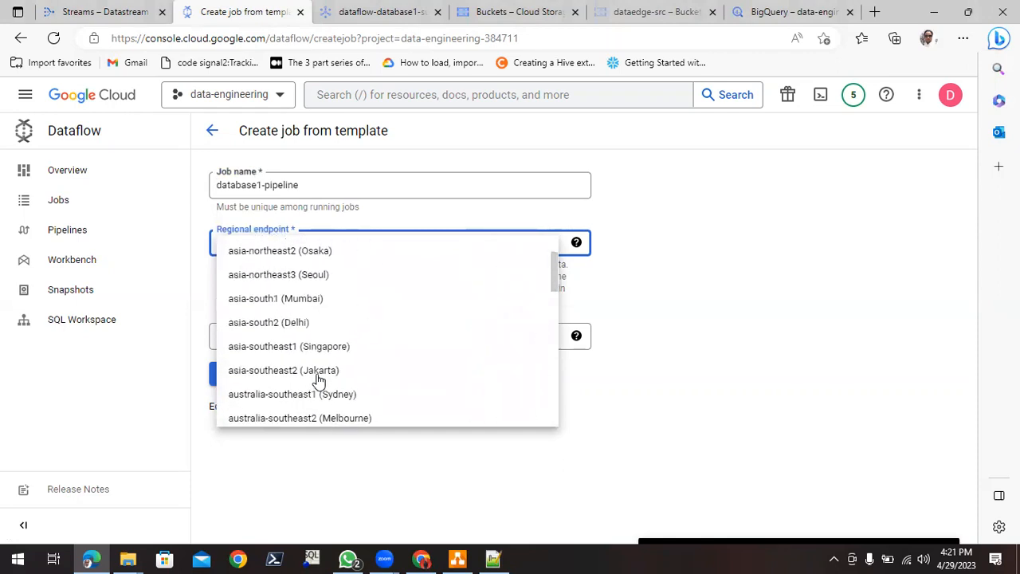
left_click(279, 324)
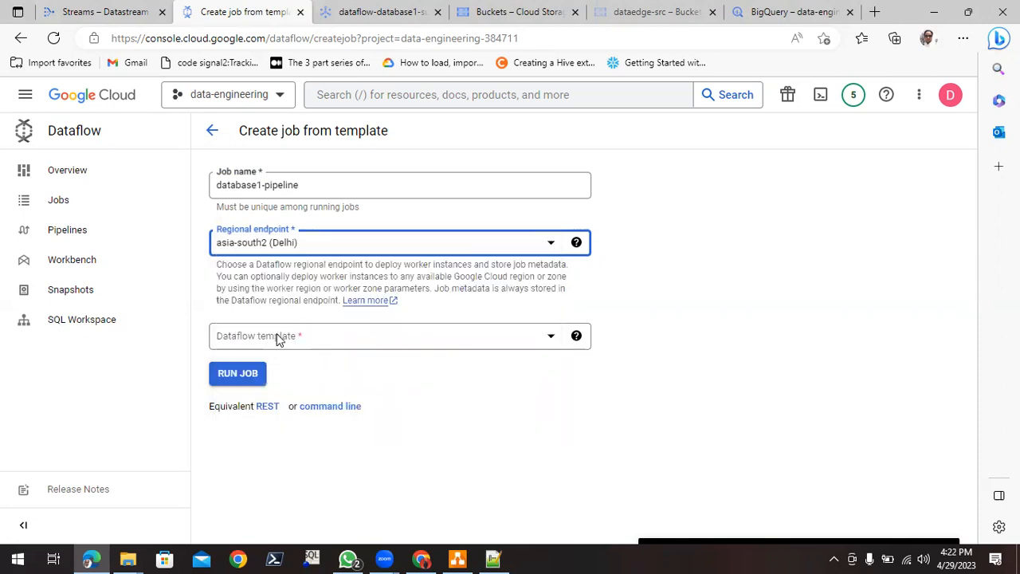
- Check the pipeline diagram in draw.io and choose Datastream to BigQuery as the job's Dataflow template
left_click(449, 341)
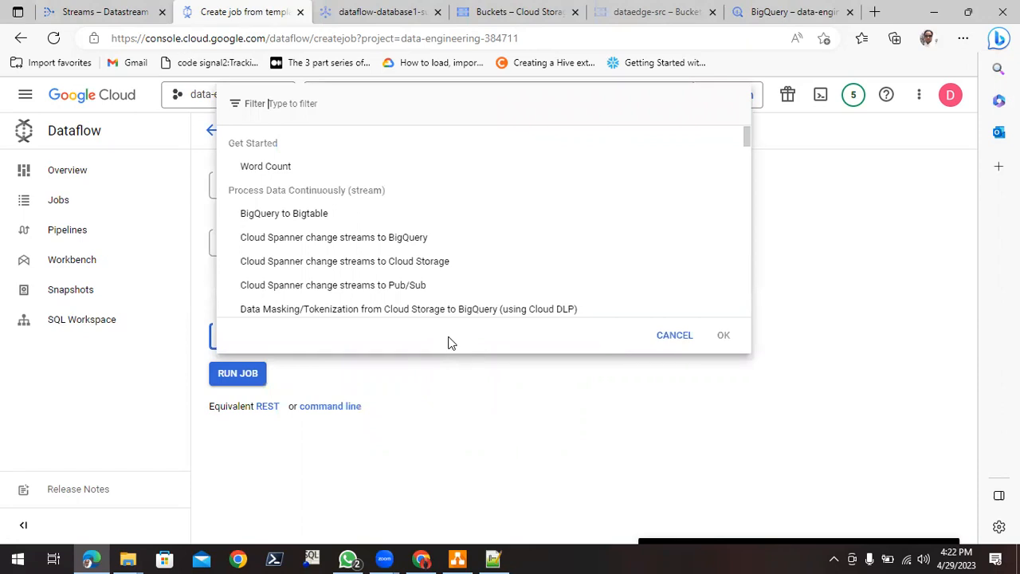
left_click(448, 557)
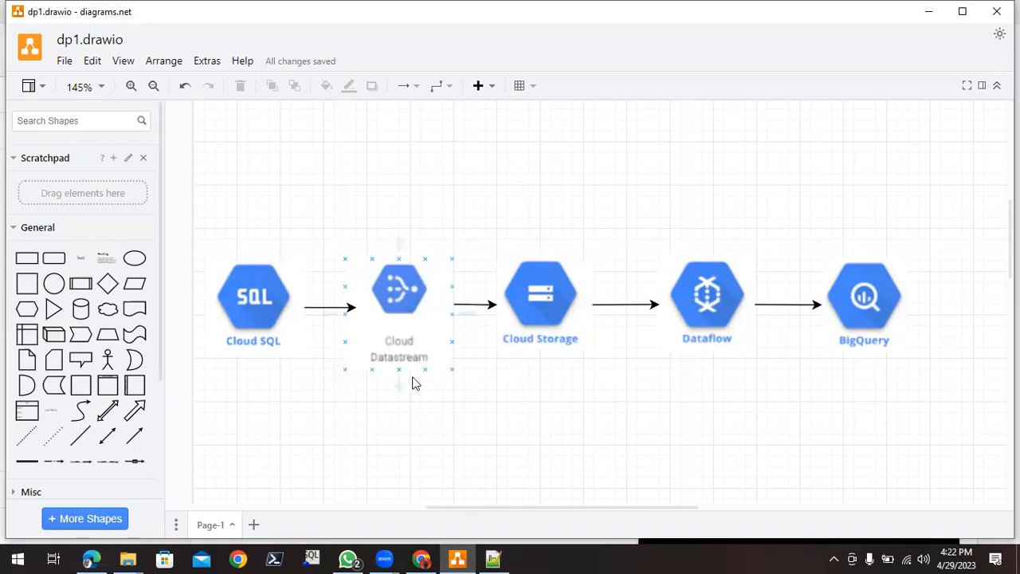
left_click(534, 342)
left_click(706, 320)
left_click(660, 461)
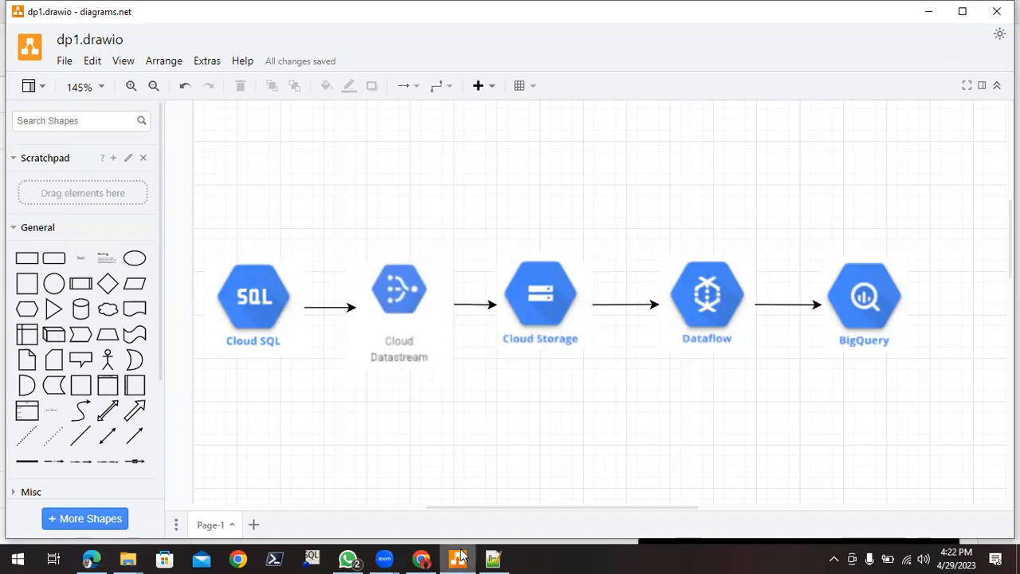
left_click(457, 558)
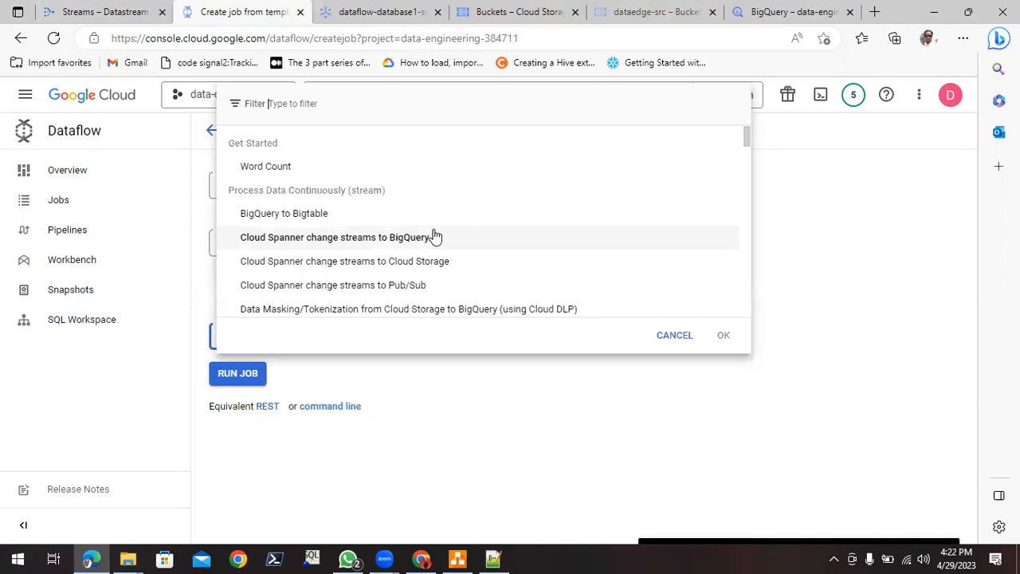
scroll(435, 235, "down", 1)
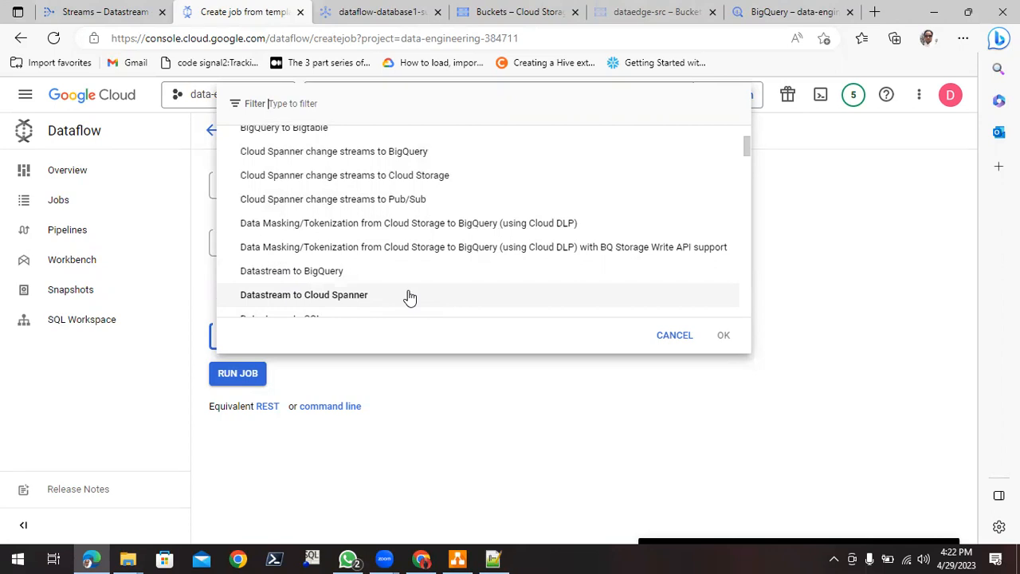
left_click(331, 273)
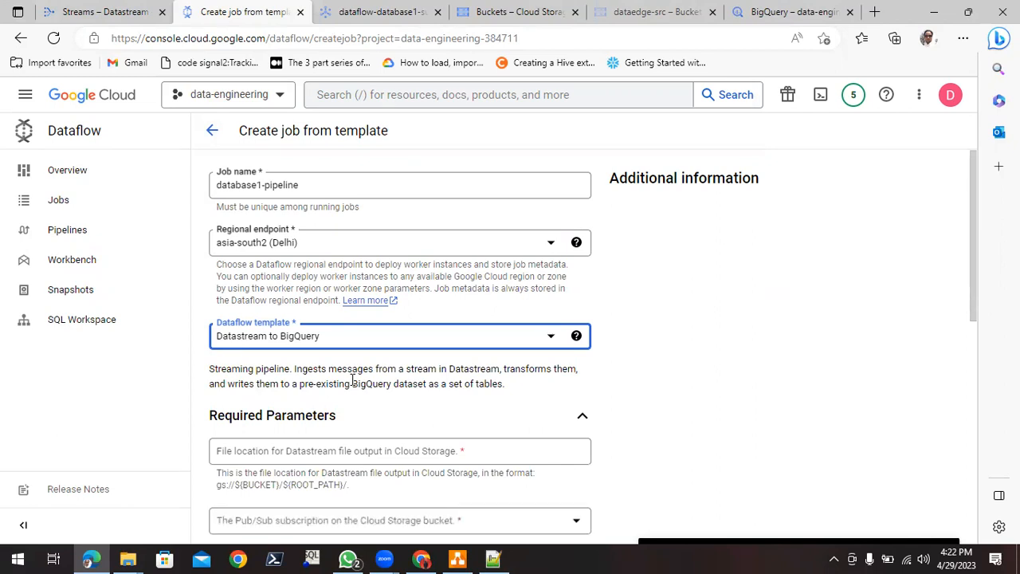
- Copy the dataedge-src bucket name from its Cloud Storage details page for the Datastream file location parameter
scroll(354, 405, "down", 3)
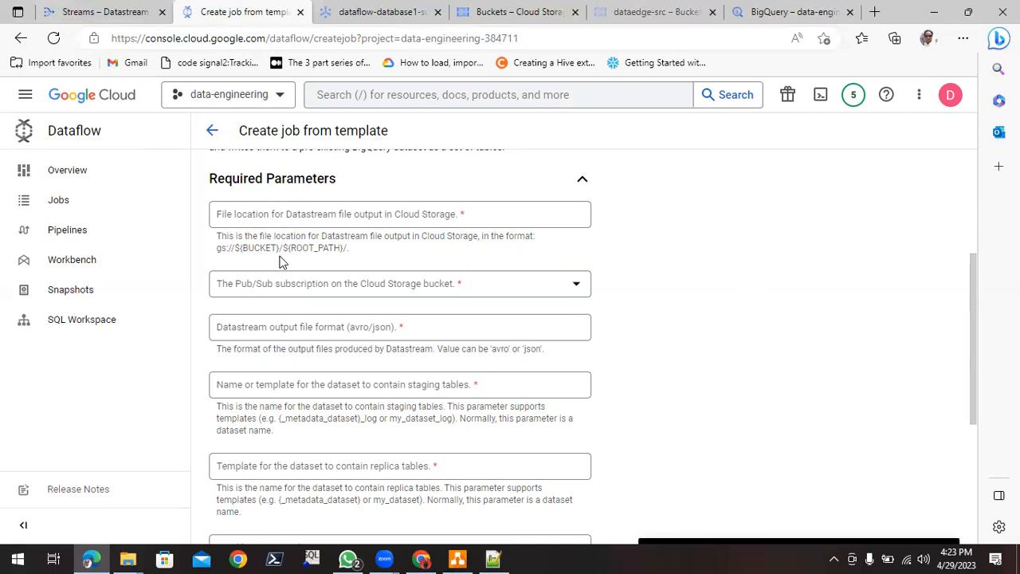
left_click(307, 216)
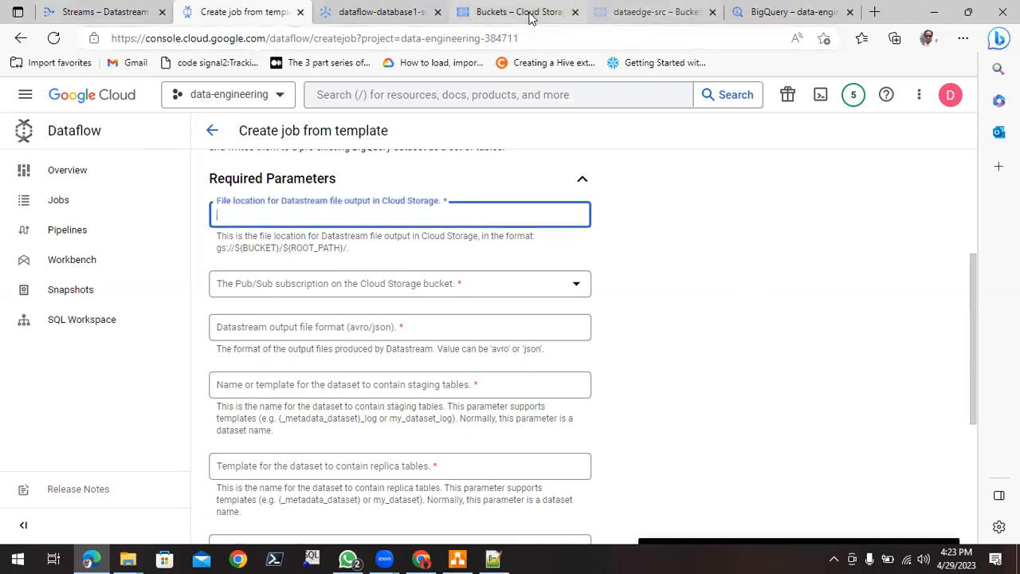
left_click(671, 11)
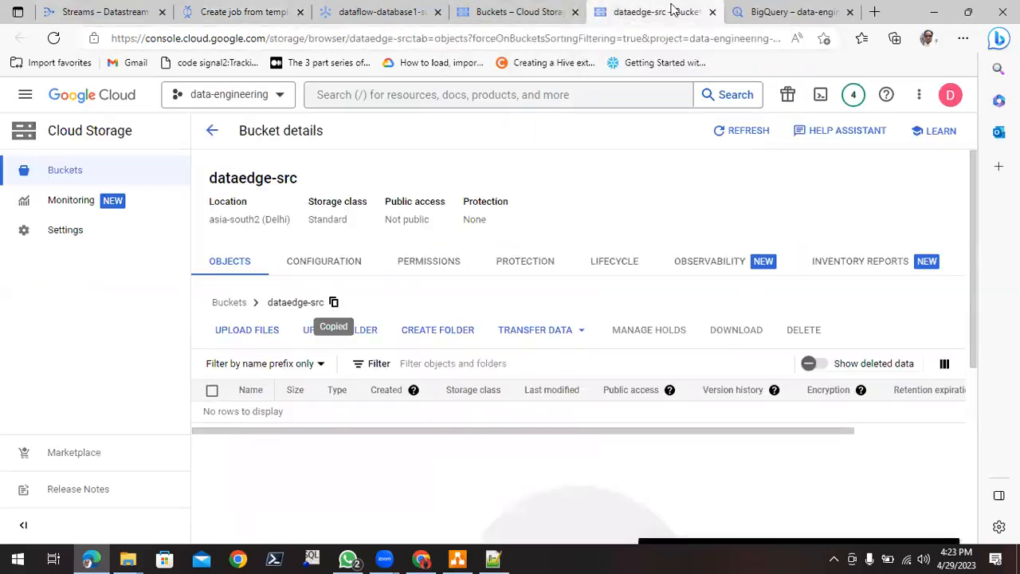
left_click(334, 304)
- Set the file location for Datastream output in the job form to gs://dataedge-src/world_x
left_click(355, 12)
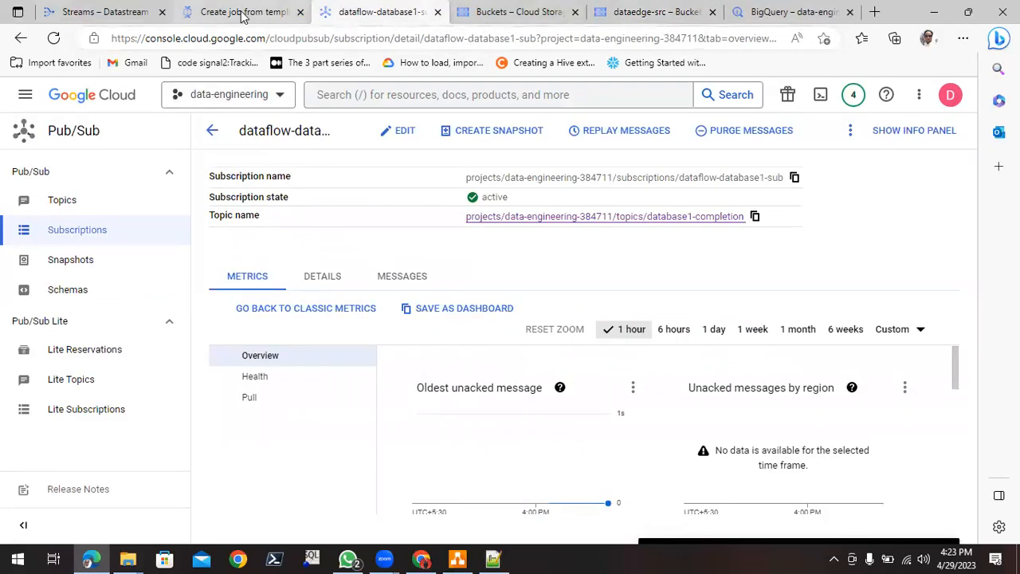
left_click(239, 11)
left_click(314, 213)
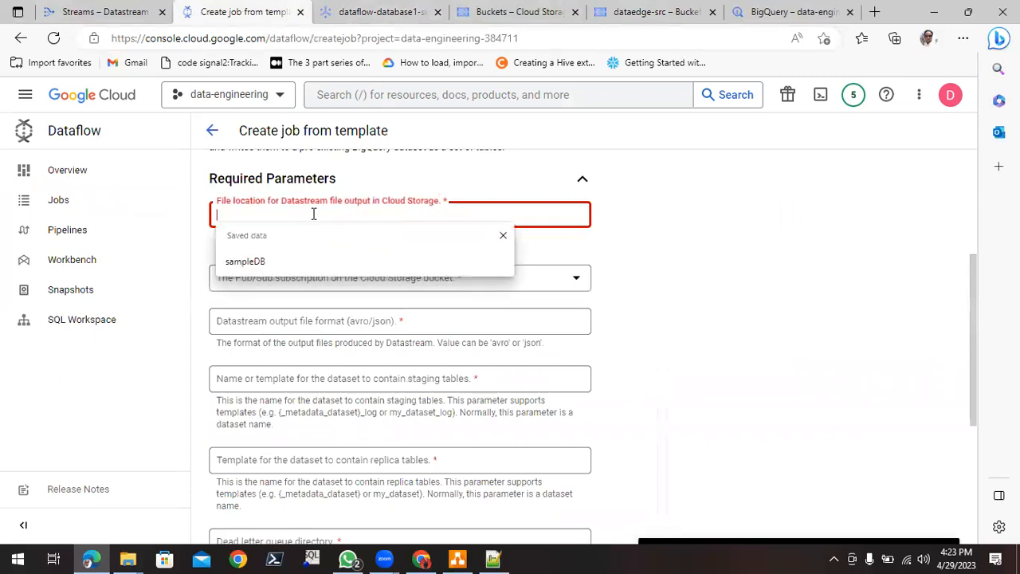
type("gs")
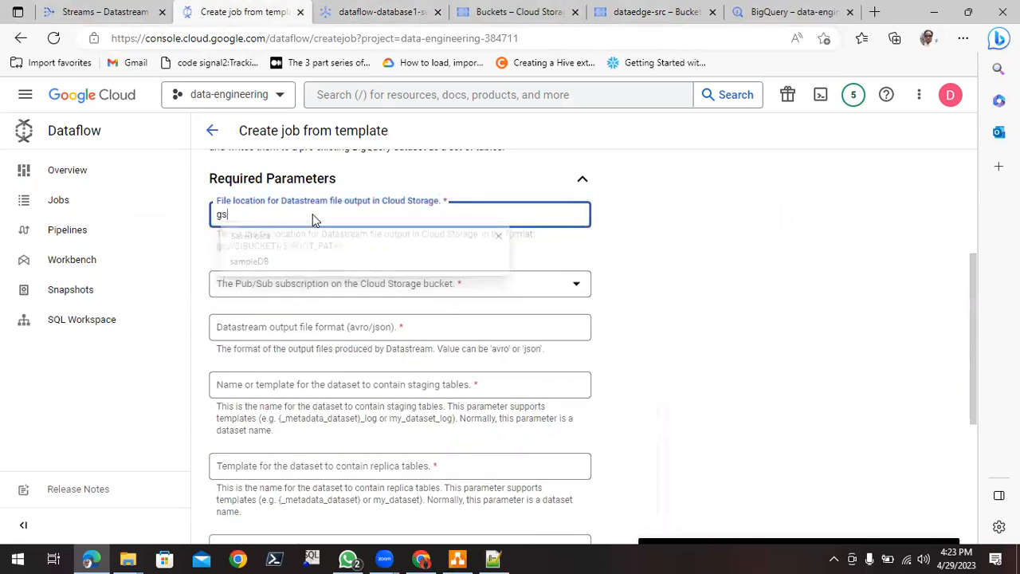
type("://")
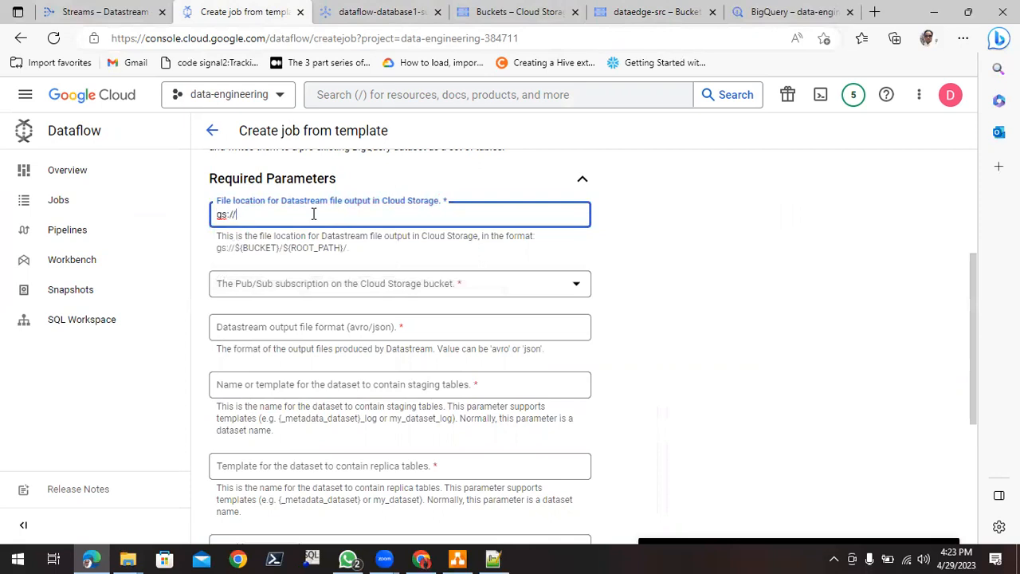
key("ctrl+v")
type("/word_x")
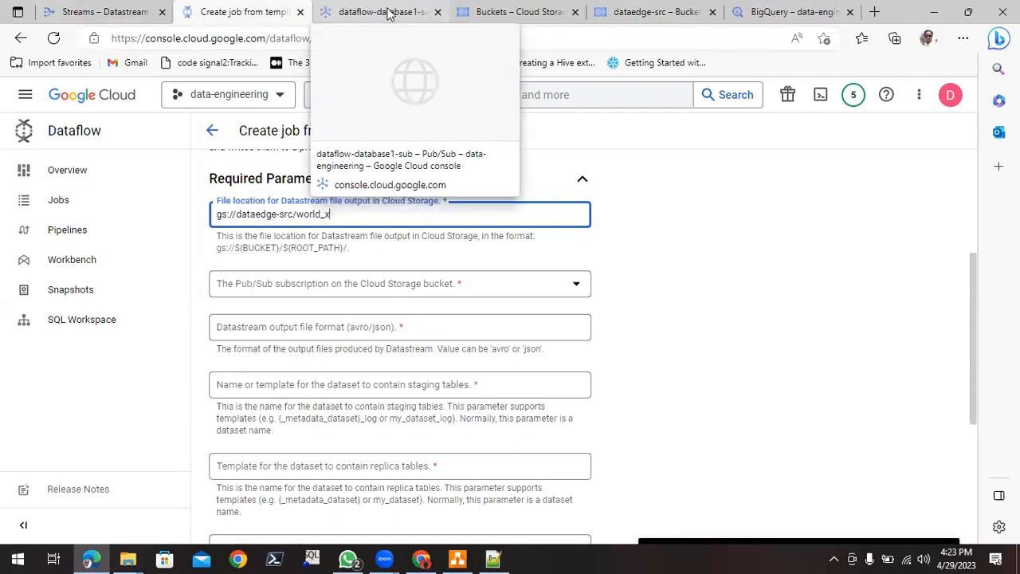
- Check the subscription name on its Pub/Sub details page and select dataflow-database1-sub as the job's Pub/Sub subscription on the Cloud Storage bucket
left_click(385, 287)
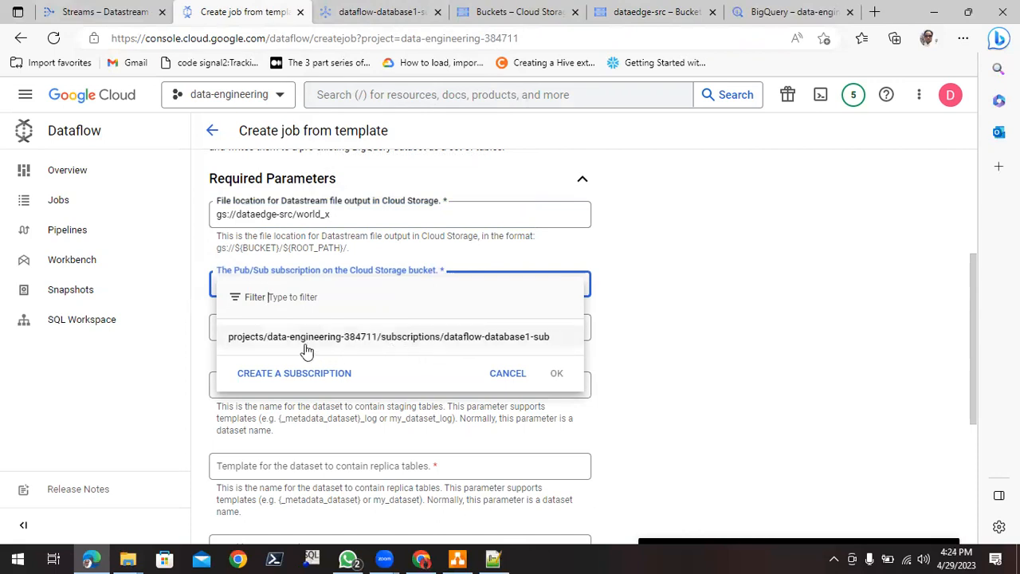
left_click(386, 13)
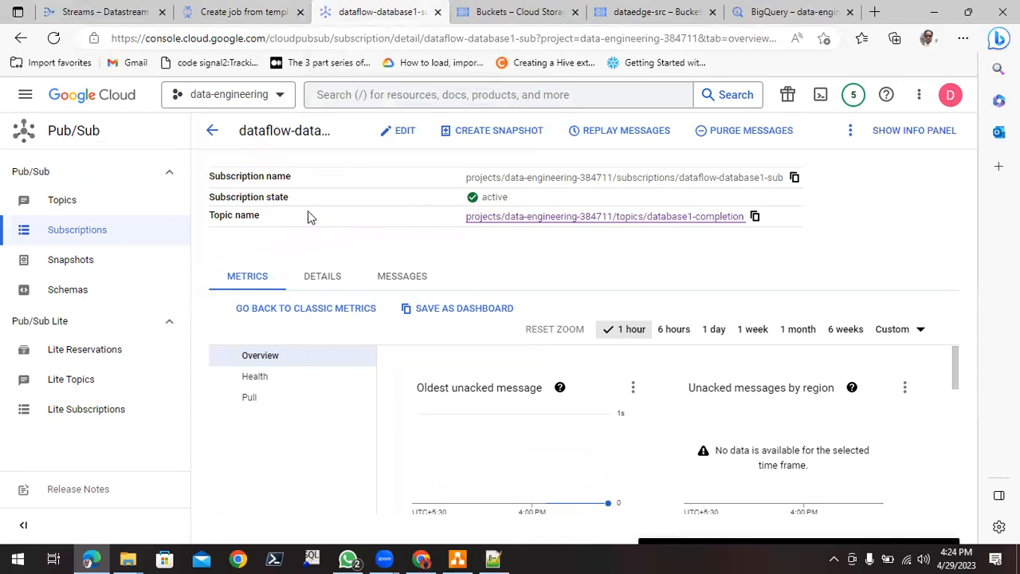
left_click_drag(465, 178, 664, 182)
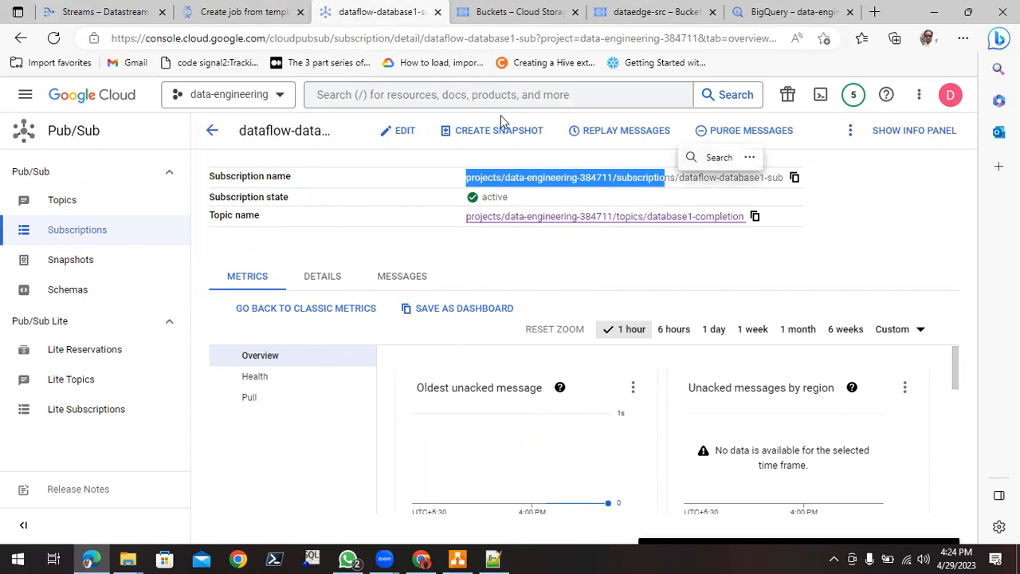
left_click(239, 12)
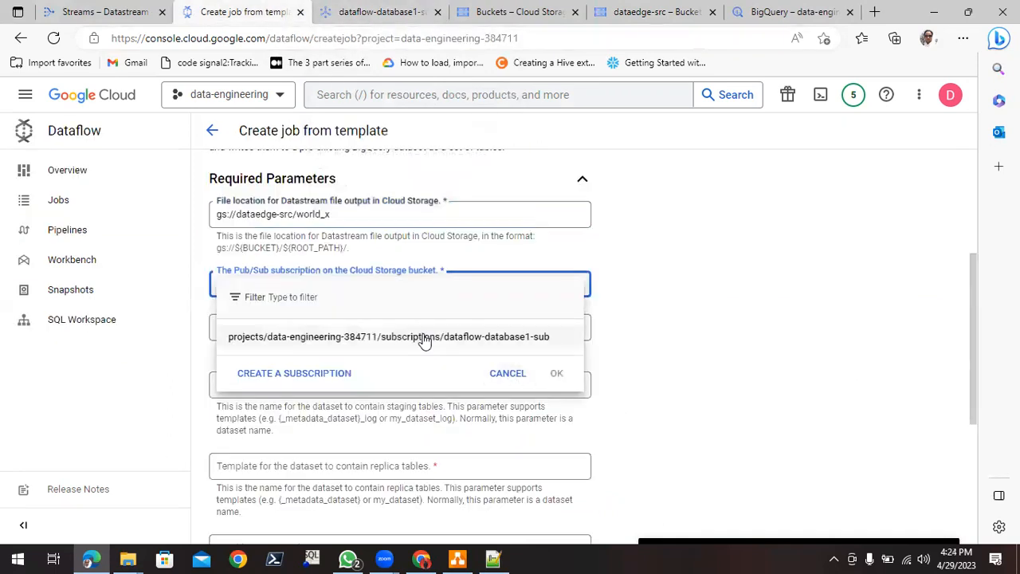
left_click(484, 344)
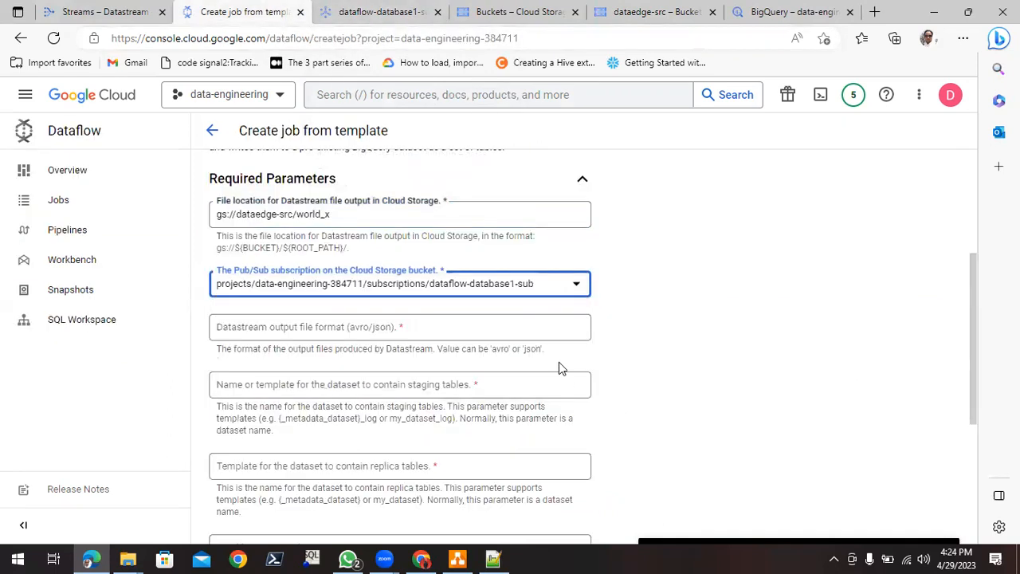
- Set the Datastream output file format in the job's required parameters to avro
left_click(303, 331)
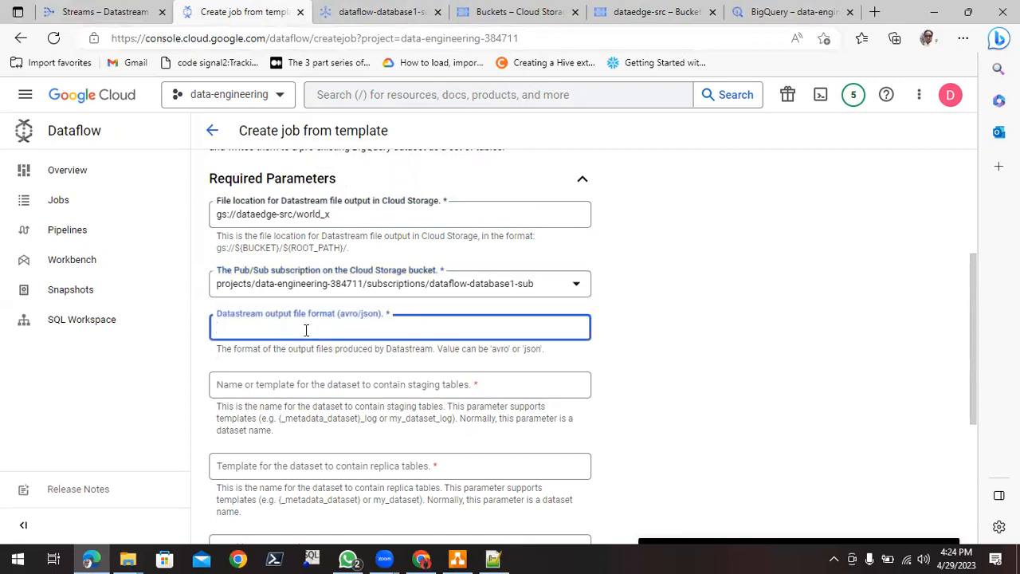
type("avro")
scroll(475, 324, "down", 2)
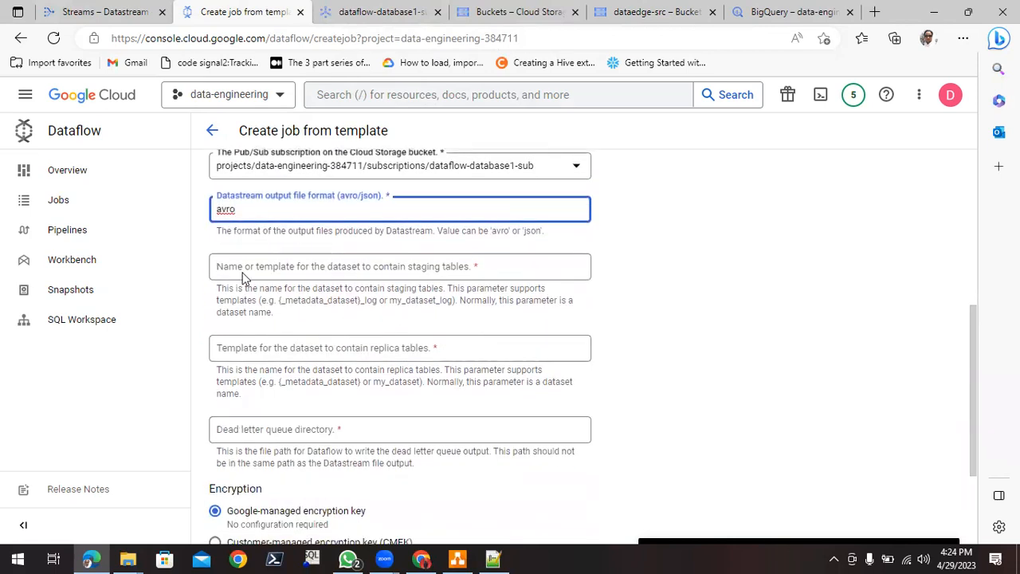
- Switch to BigQuery and start creating a new dataset in the data-engineering-384711 project for the staging tables
left_click(460, 273)
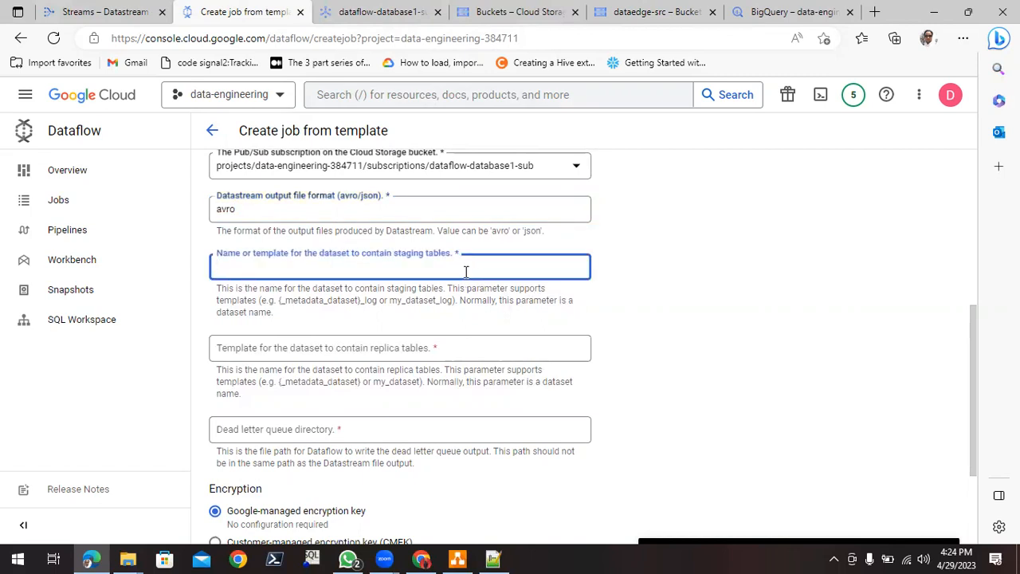
left_click(789, 13)
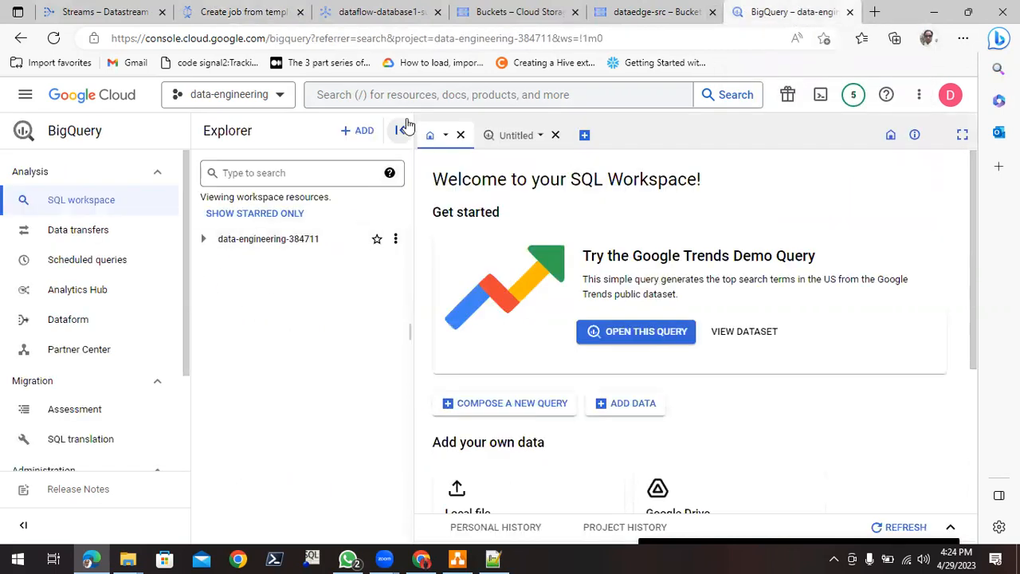
left_click(395, 95)
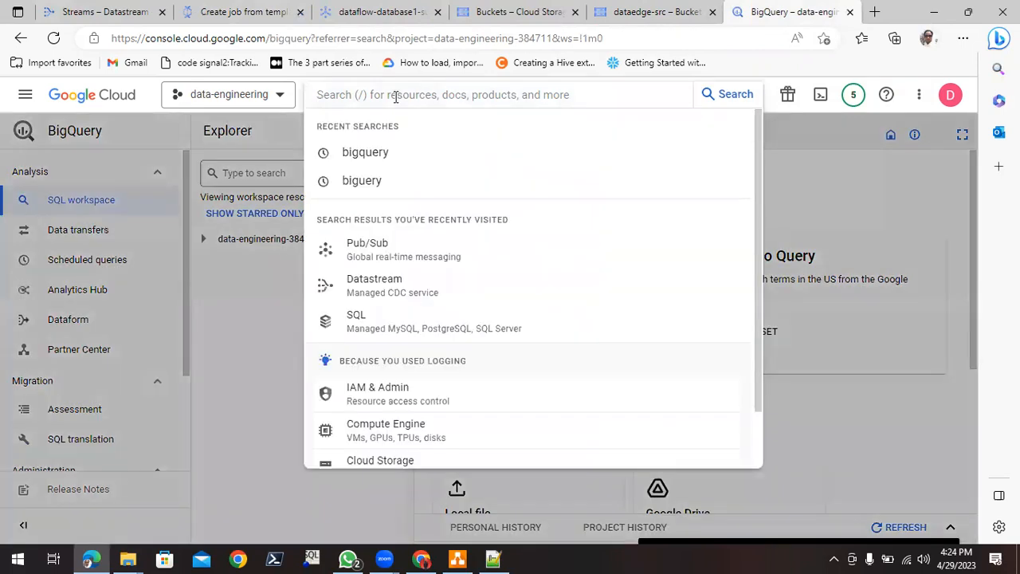
left_click(236, 330)
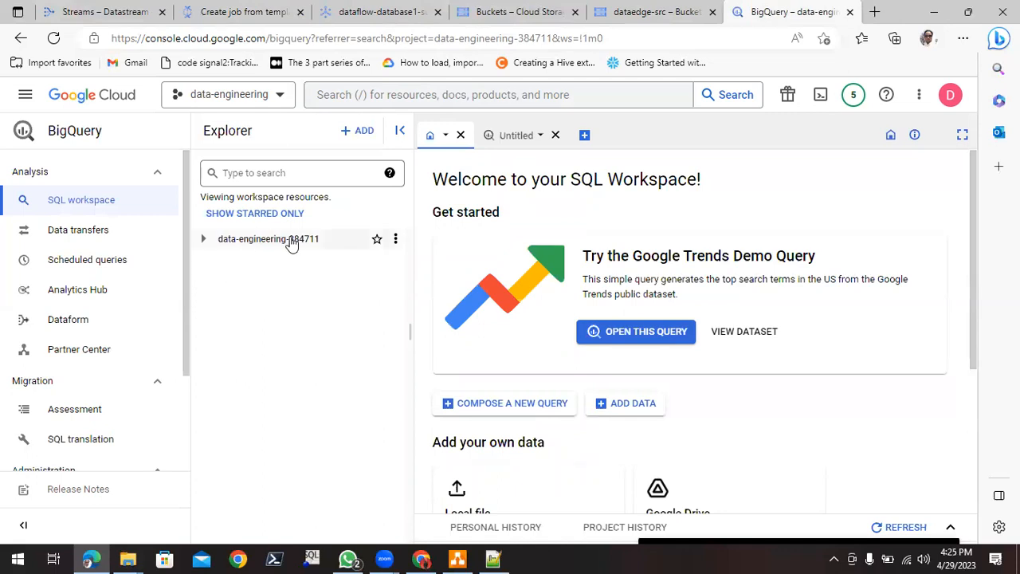
left_click(396, 242)
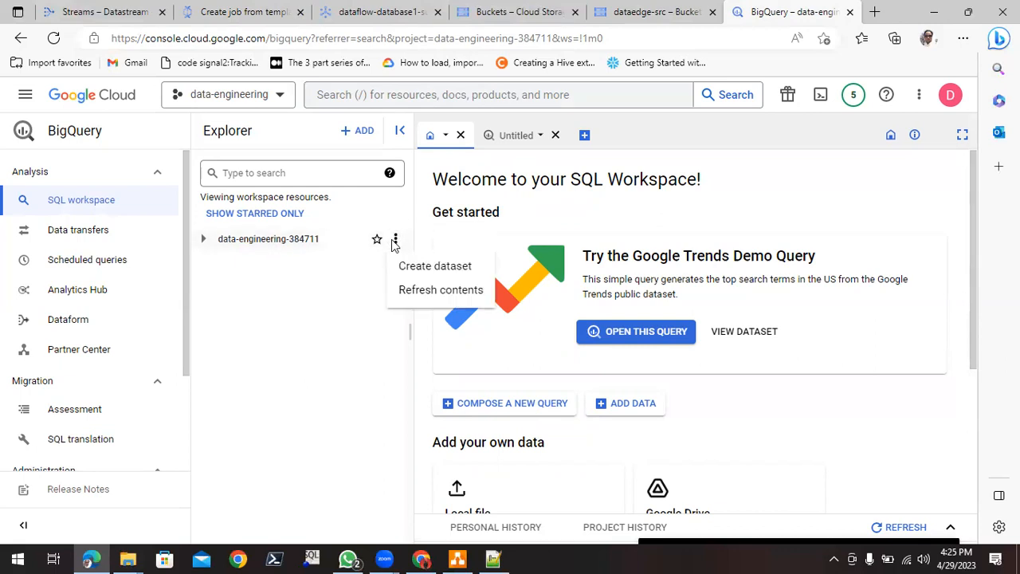
left_click(438, 274)
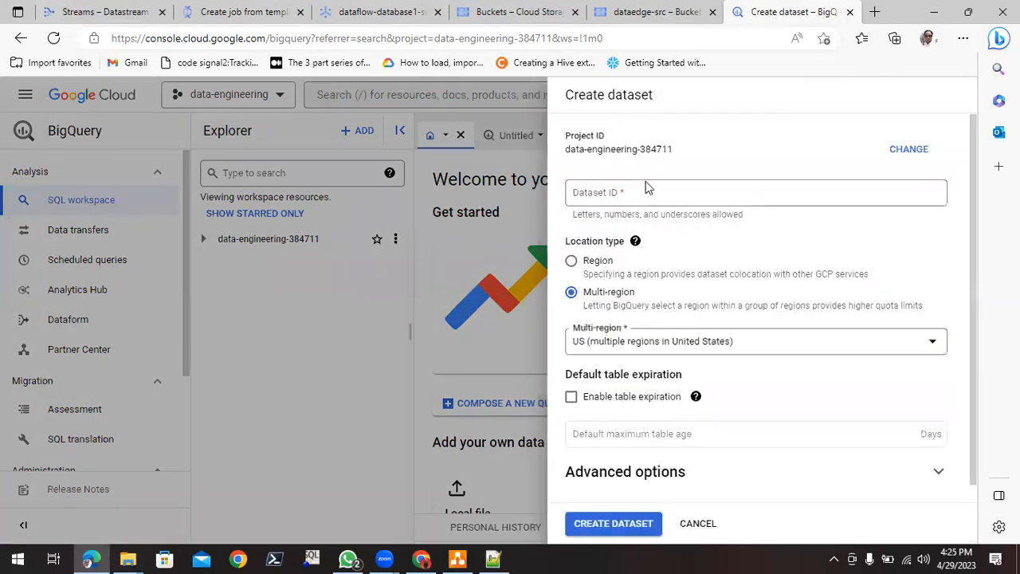
- Enter analytics_stream as the new dataset's ID and copy that name
left_click(633, 190)
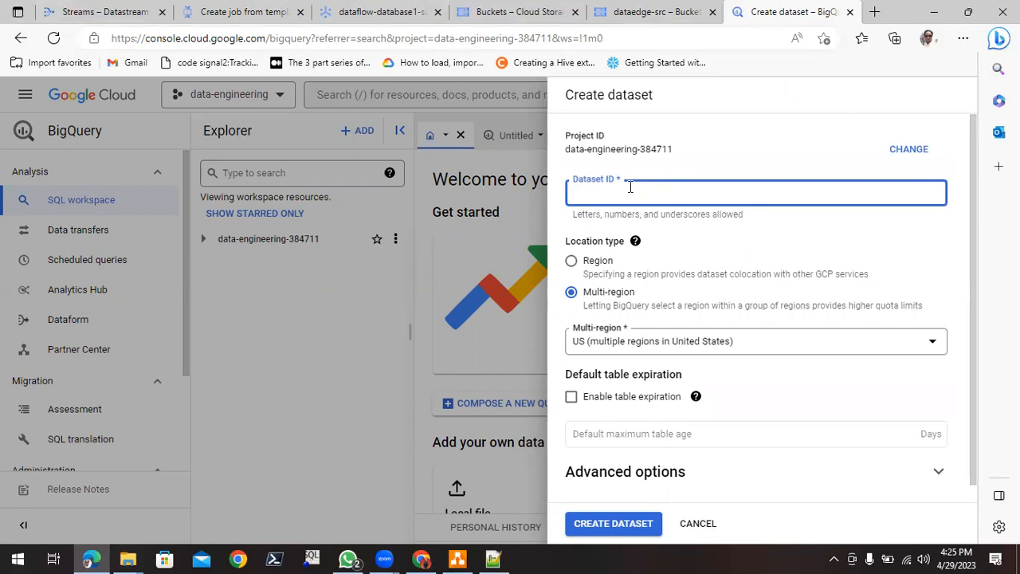
type("analytics_stream")
key("ctrl+a")
key("ctrl+c")
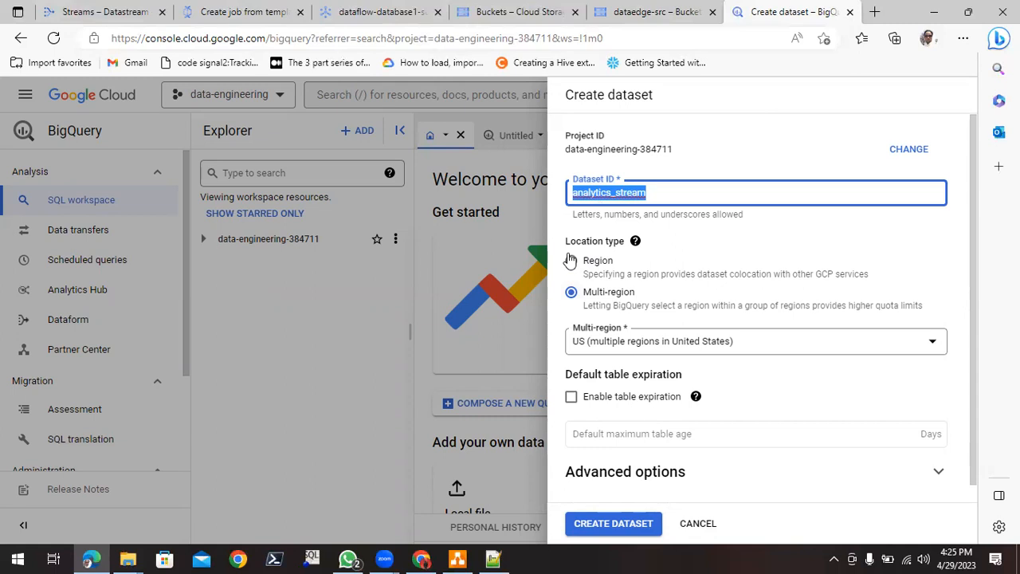
- Set the dataset's location type to Region and choose asia-south2 (Delhi)
left_click(570, 260)
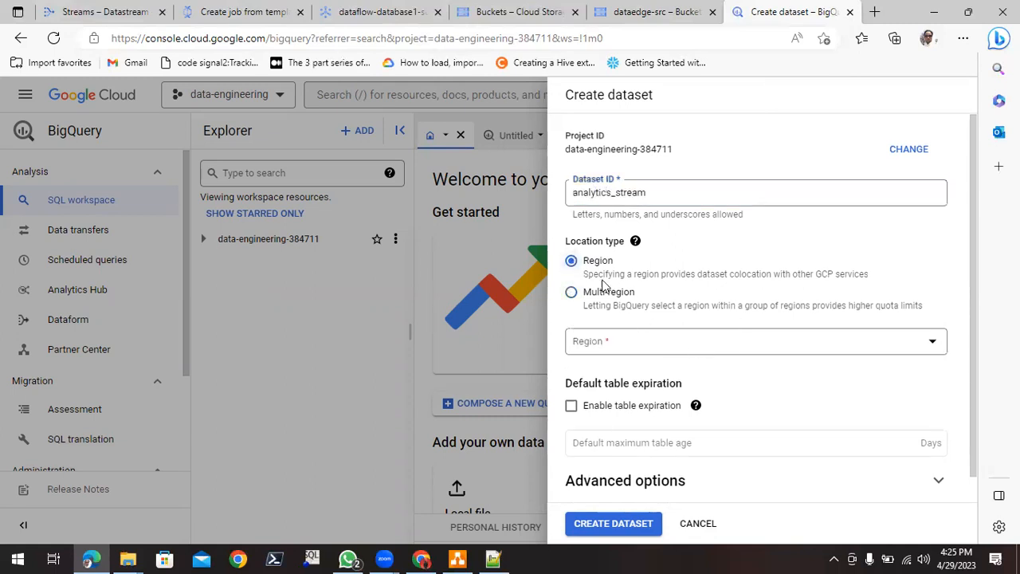
left_click(633, 349)
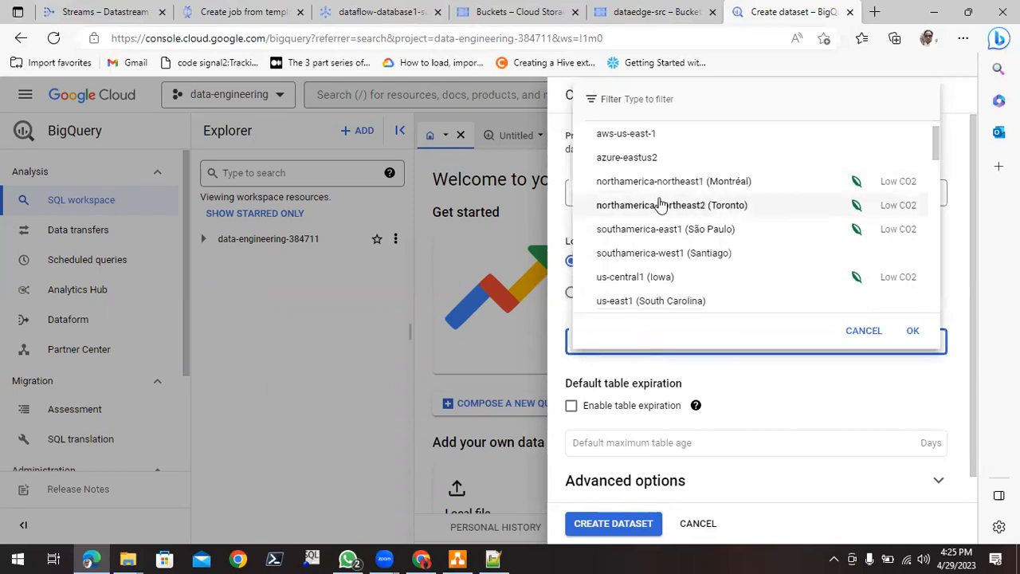
scroll(660, 209, "down", 3)
scroll(660, 206, "down", 5)
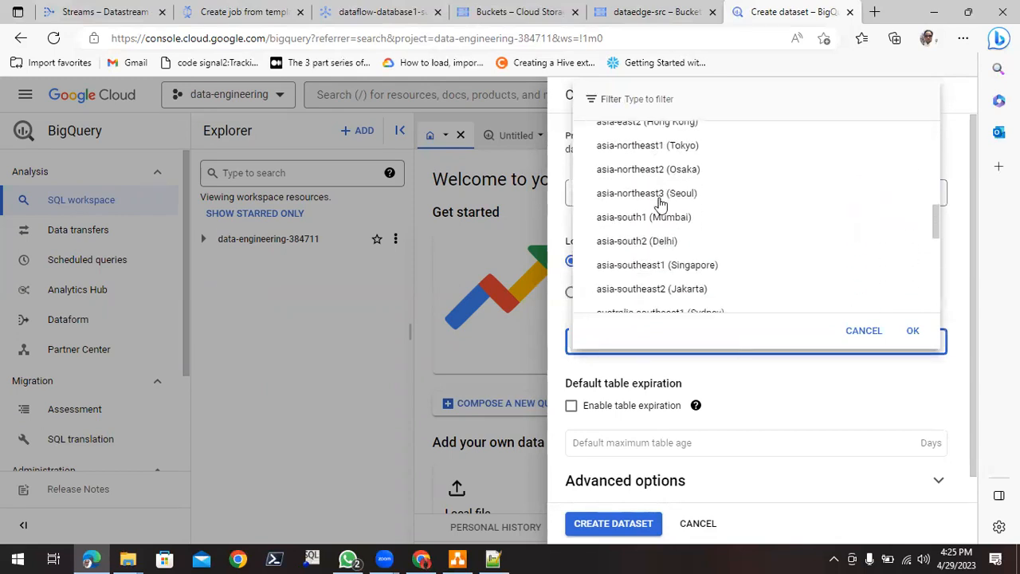
left_click(628, 245)
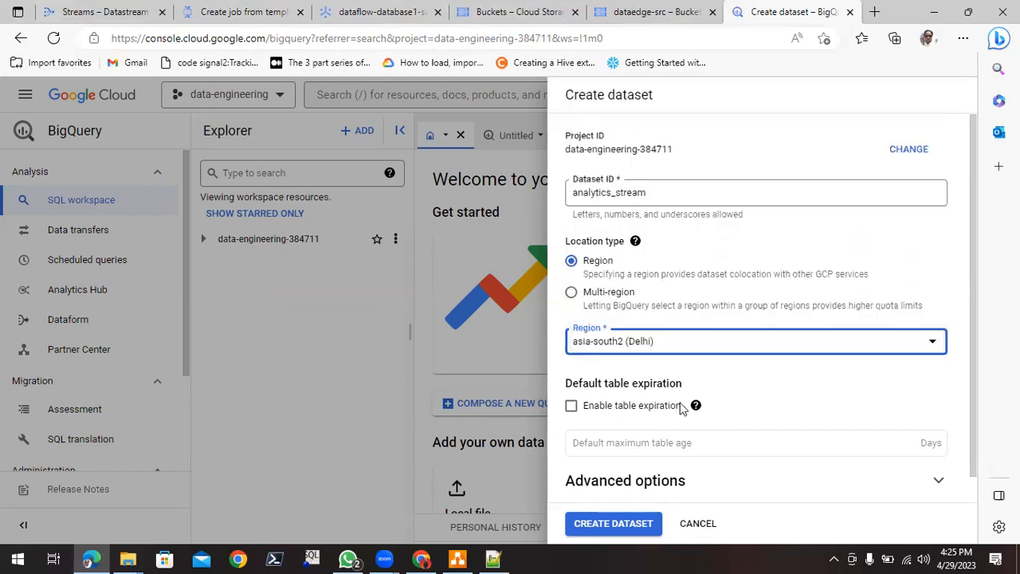
- Review the advanced options of the dataset, create it with Google-managed encryption, and look at the actions available for it in the Explorer
scroll(825, 385, "down", 1)
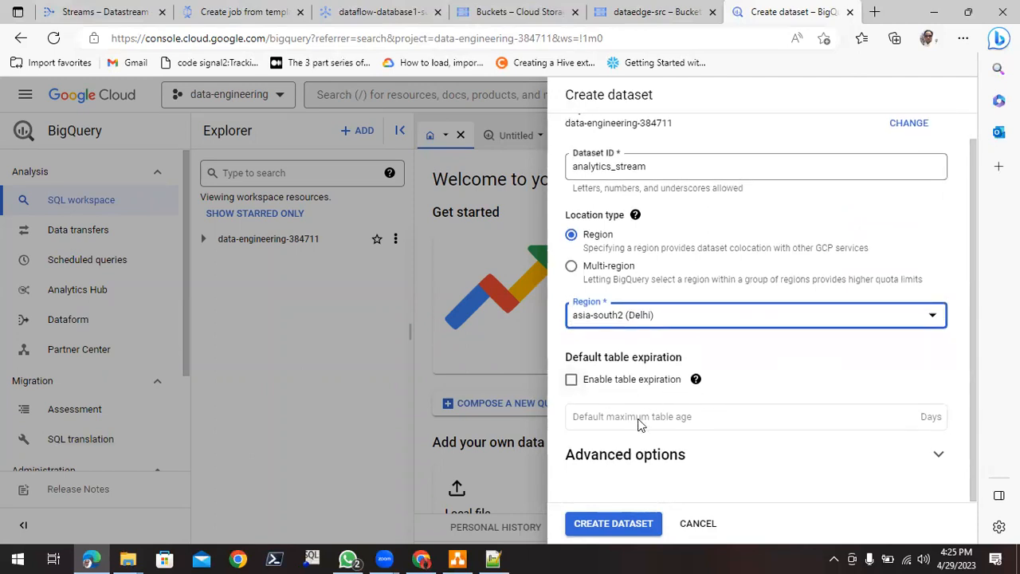
left_click(802, 456)
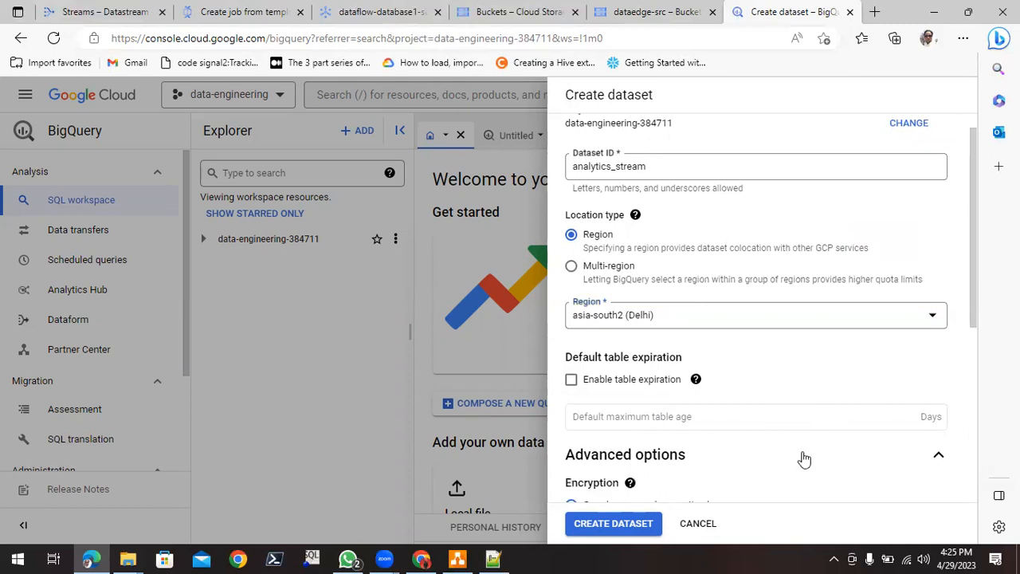
scroll(757, 452, "down", 3)
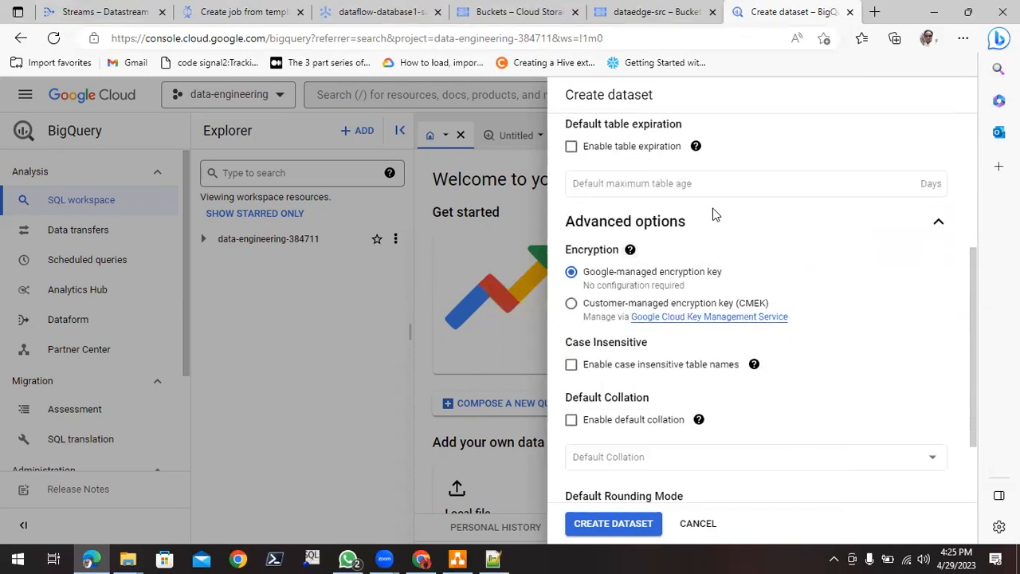
scroll(722, 303, "down", 2)
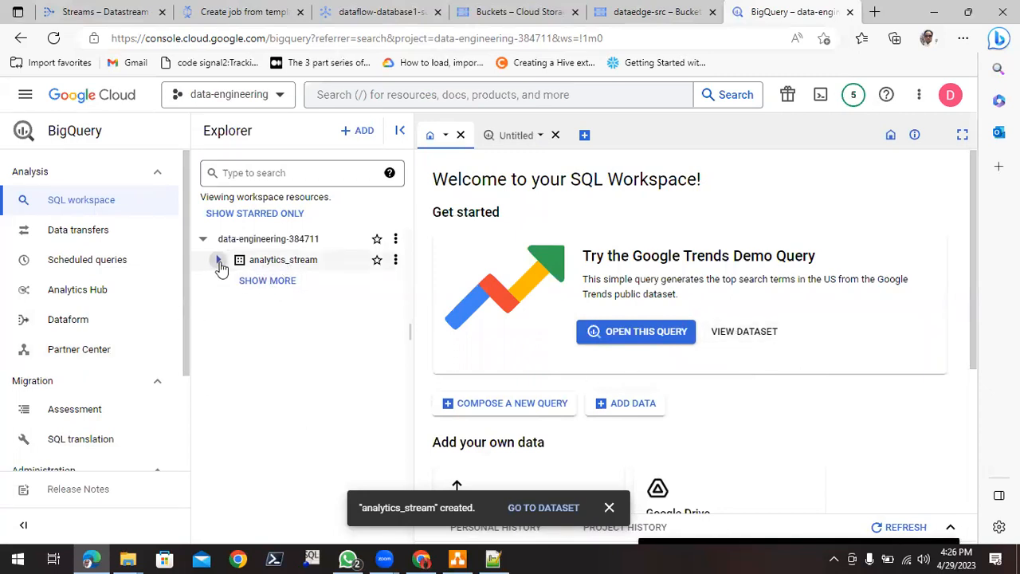
left_click(395, 263)
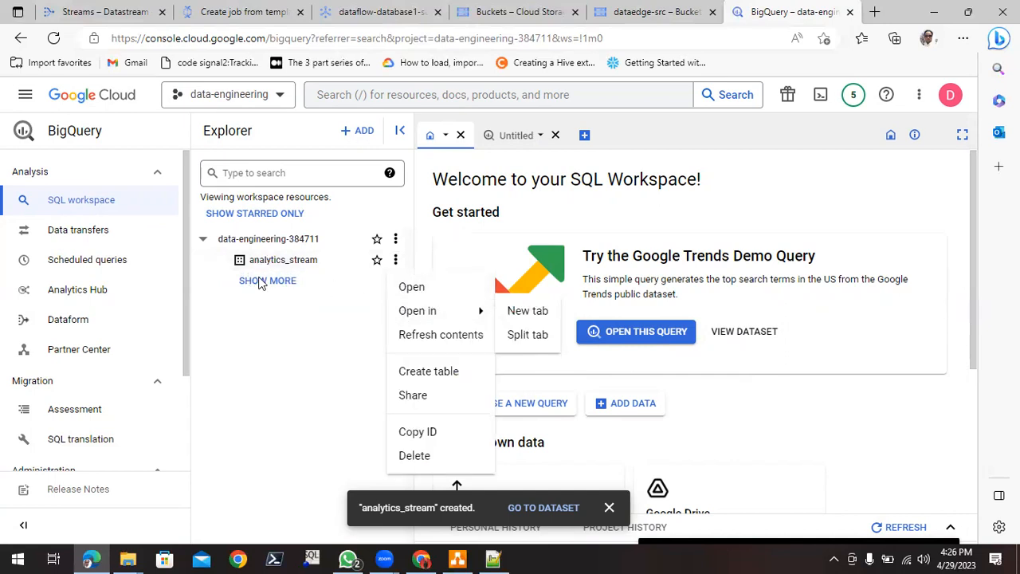
left_click(290, 323)
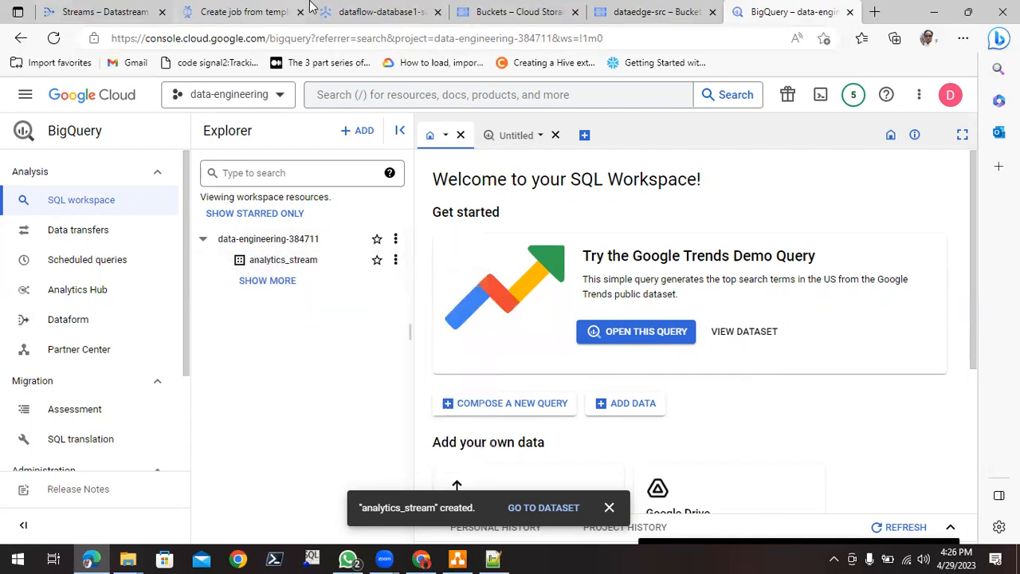
- Set both the staging tables dataset and the replica tables dataset in the Dataflow job form to analytics_stream
left_click(248, 9)
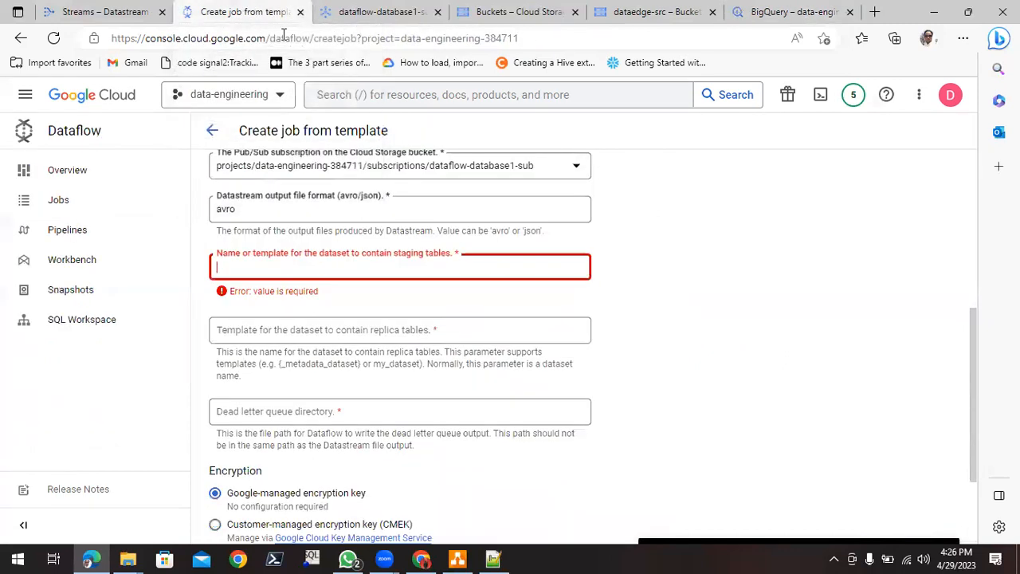
left_click(303, 266)
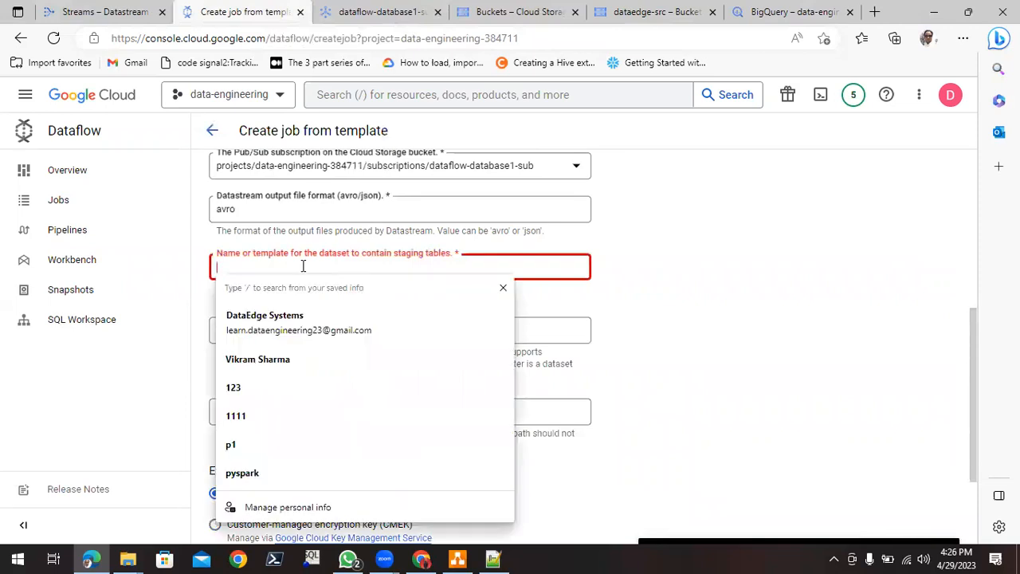
key("ctrl+v")
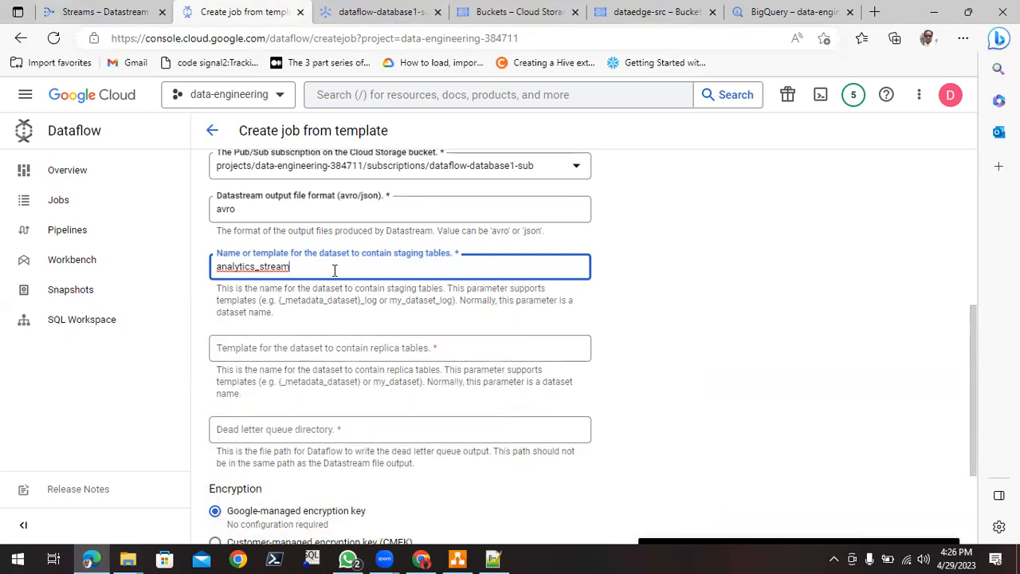
scroll(563, 341, "down", 3)
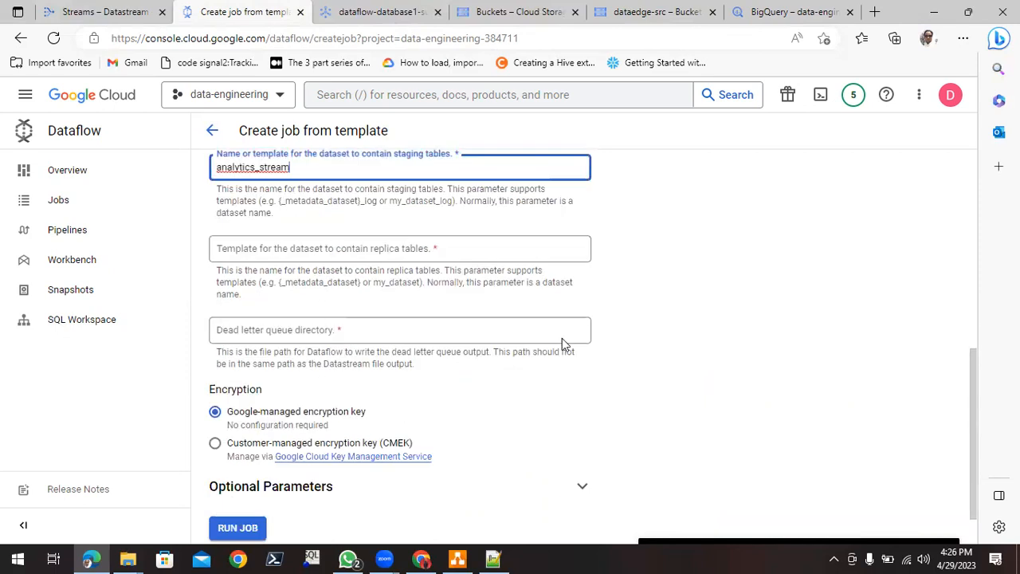
left_click(421, 236)
key("ctrl+v")
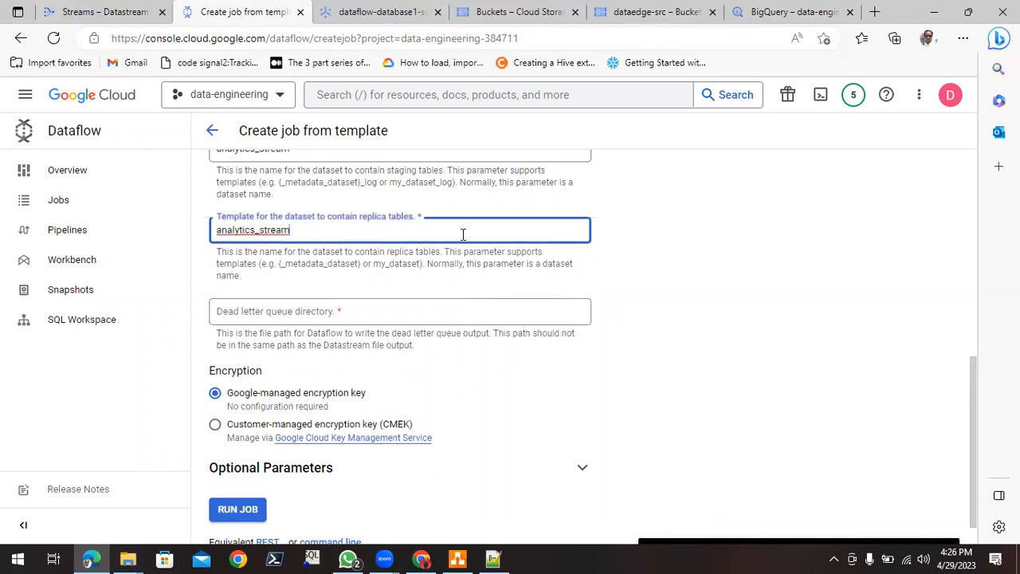
left_click(693, 247)
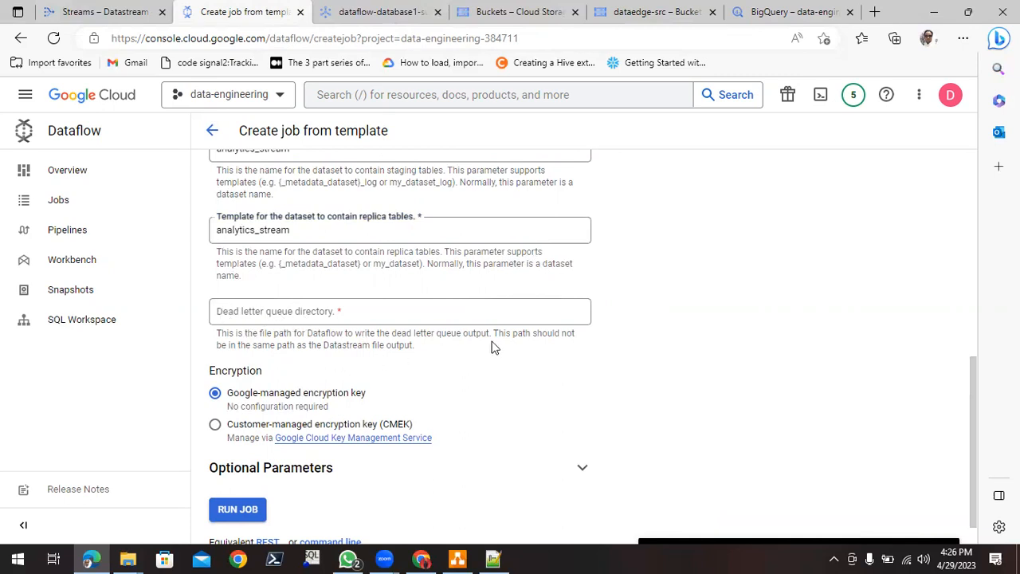
- Create a folder named dead-letter in the dataedge-src bucket for the Dataflow dead letter queue output
left_click_drag(226, 333, 423, 351)
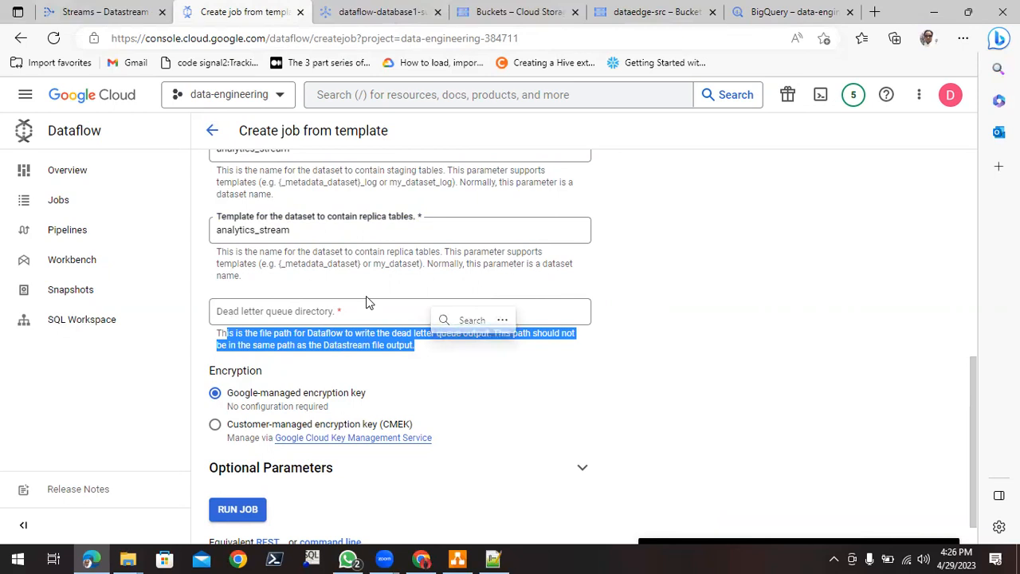
left_click(635, 16)
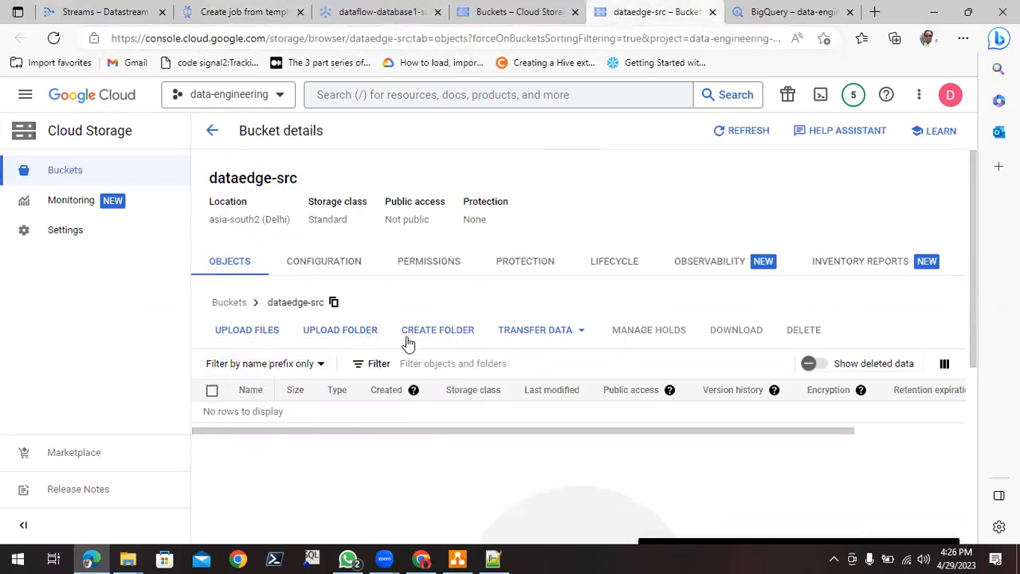
left_click(454, 334)
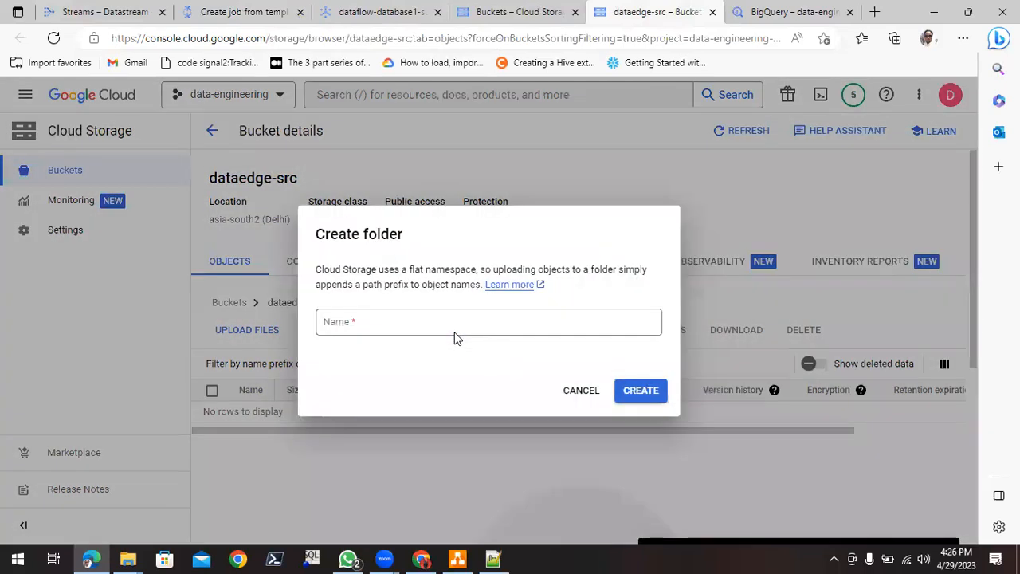
left_click(448, 324)
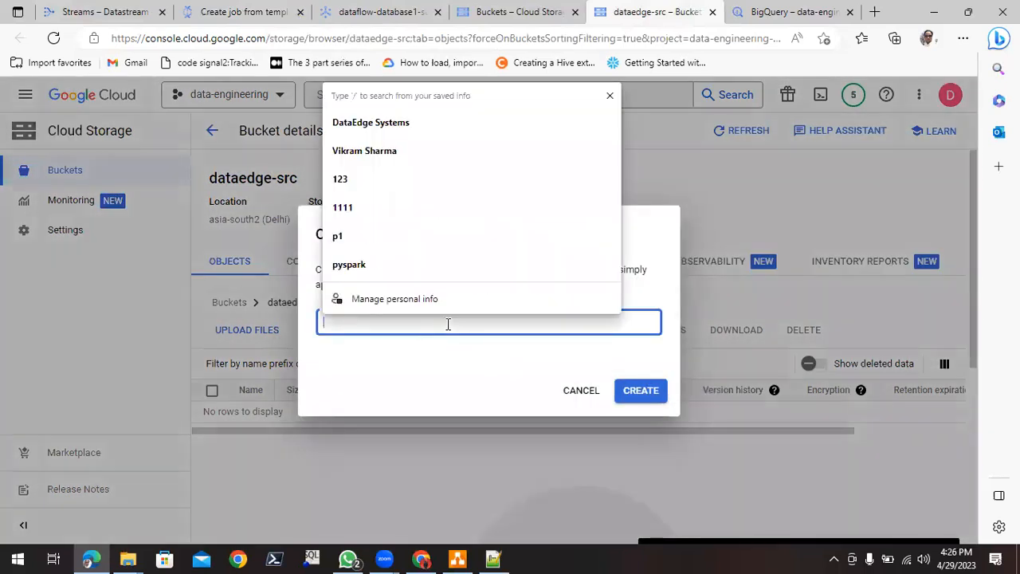
type("dea")
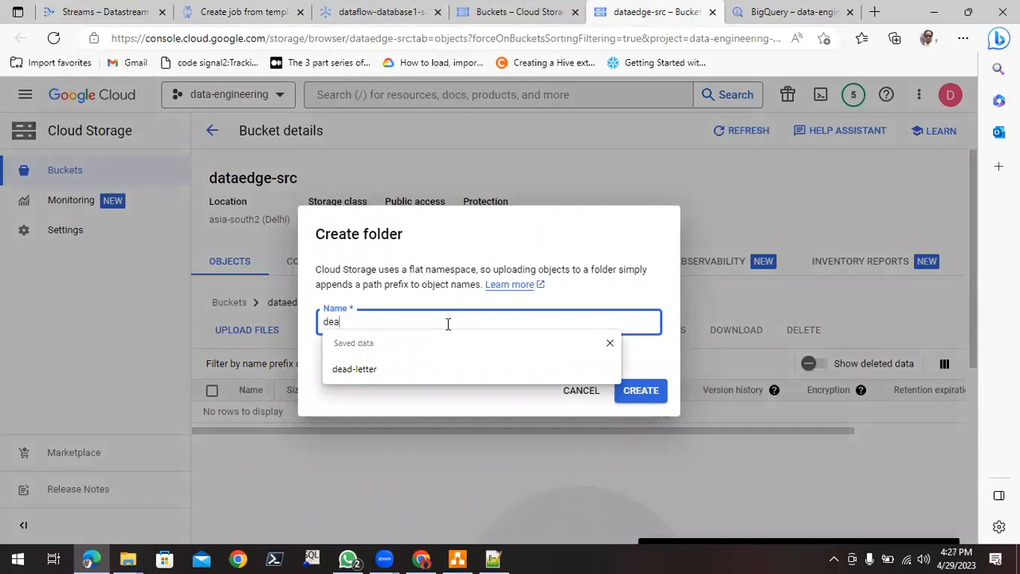
key("Down")
key("Return")
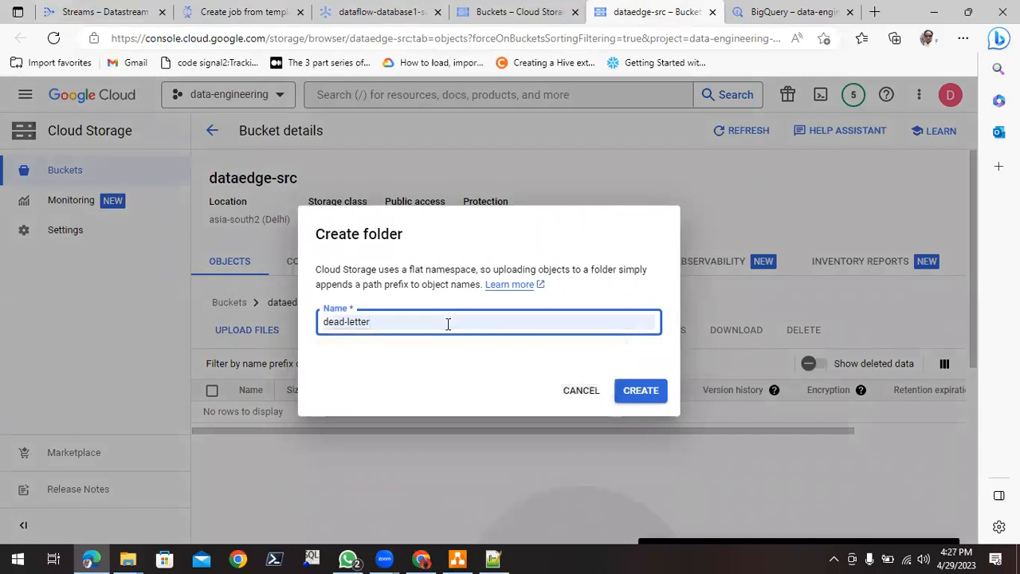
left_click(642, 391)
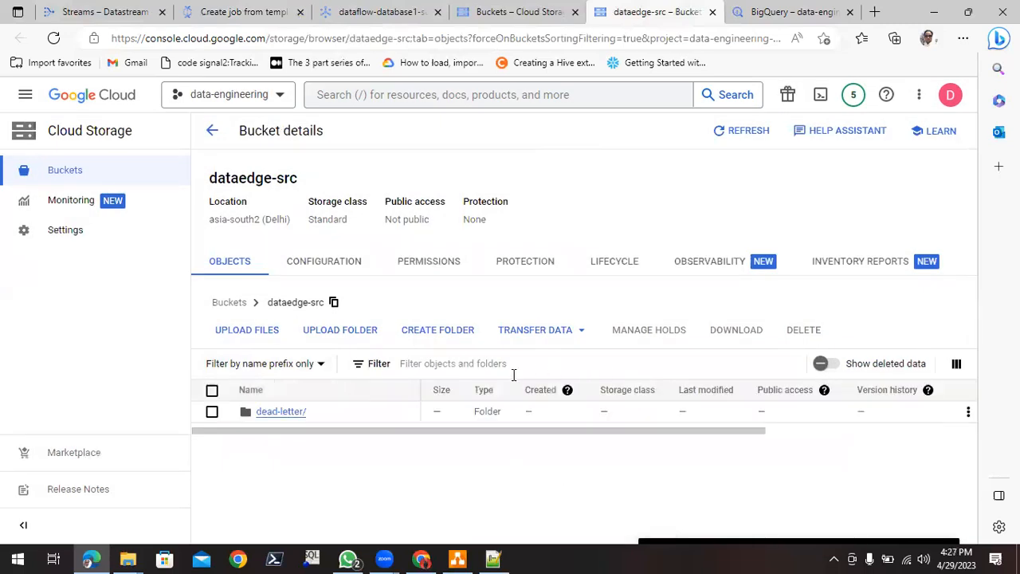
- Copy the dead-letter folder's path and set the Dataflow job's dead letter queue directory to gs://dataedge-src/dead-letter
left_click(291, 413)
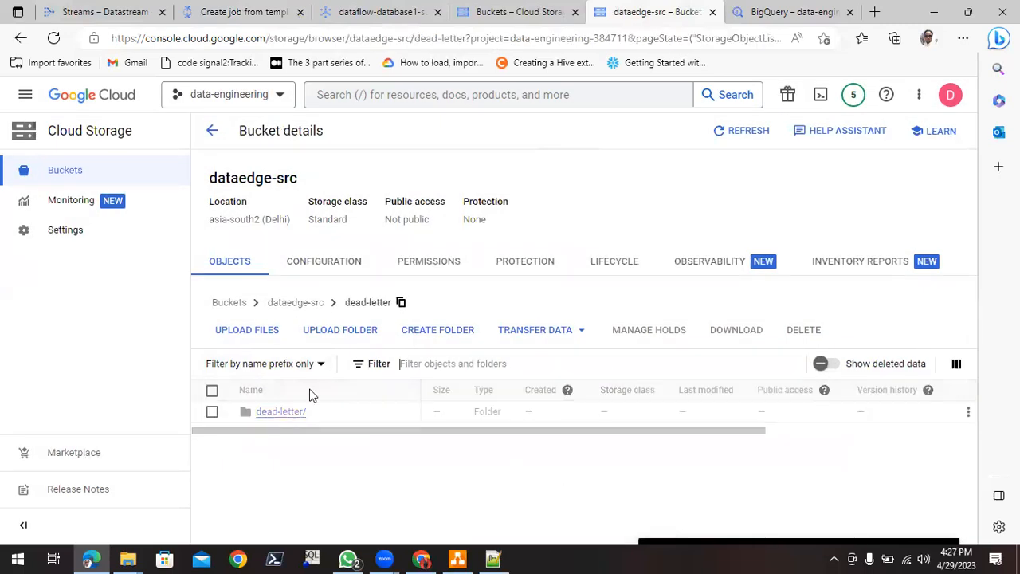
left_click(402, 305)
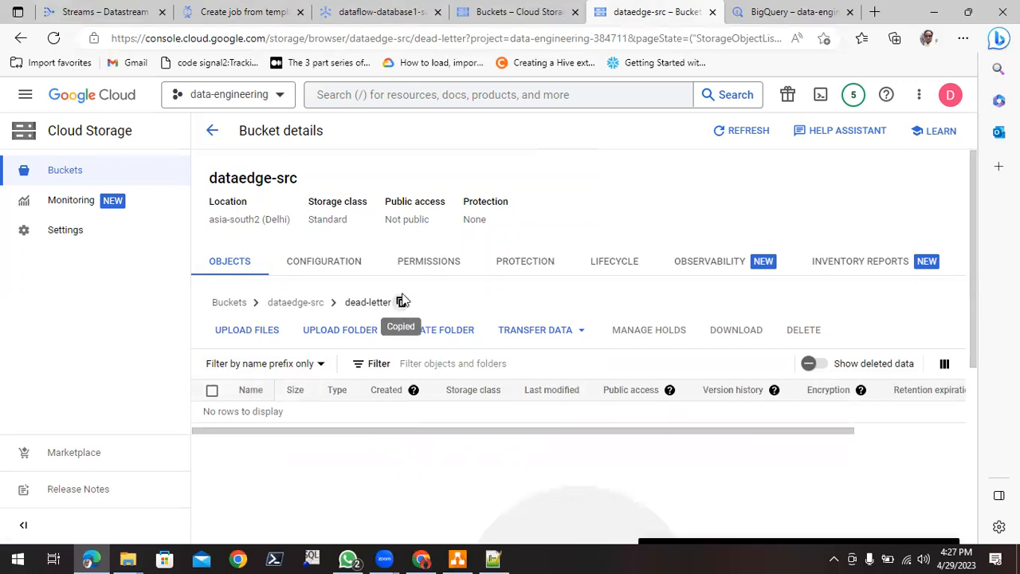
left_click(231, 12)
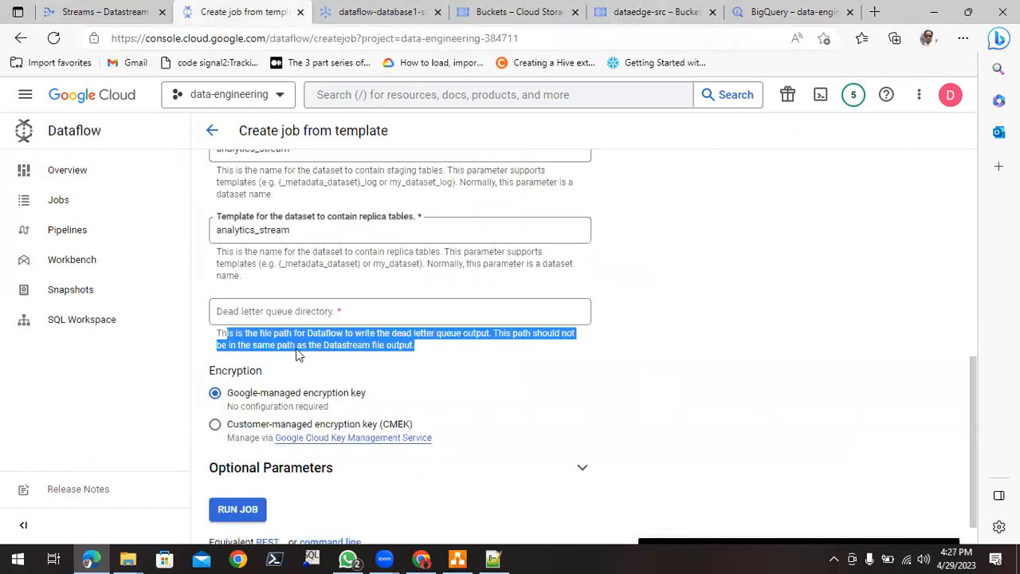
left_click(287, 319)
type("gs://")
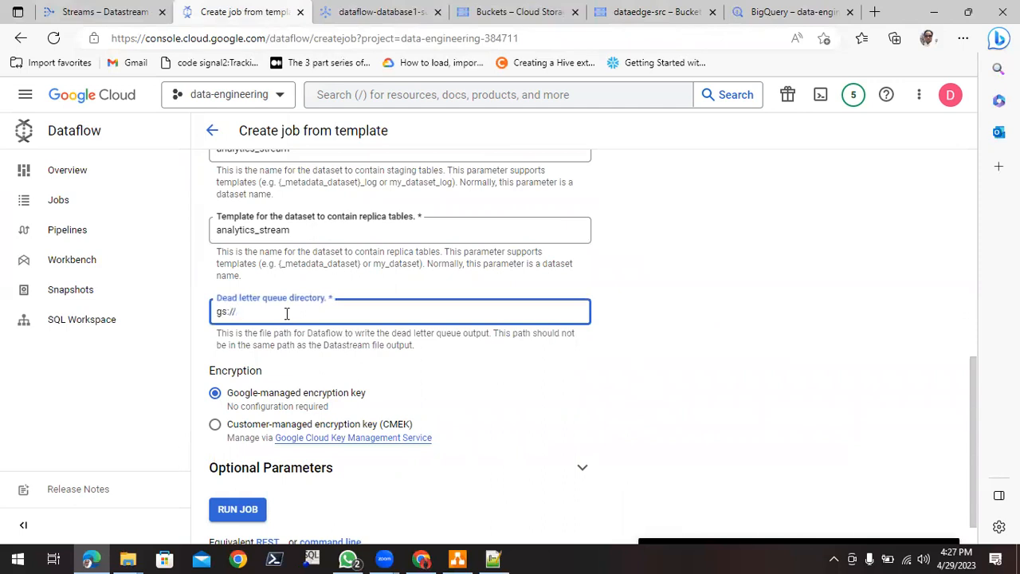
key("ctrl+v")
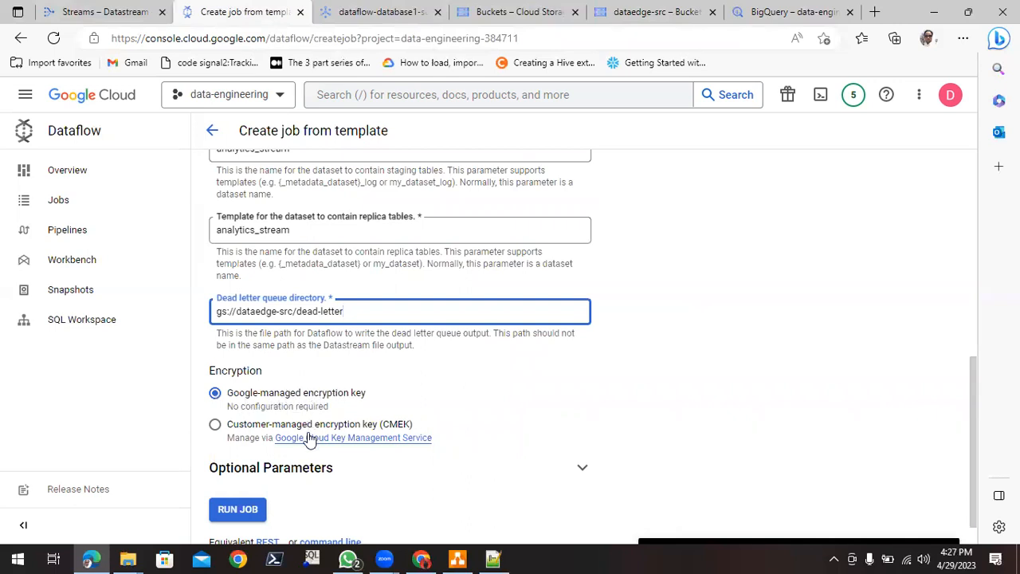
- Run the Dataflow job with the Google-managed encryption key and dismiss the notices on its job page
scroll(768, 368, "down", 1)
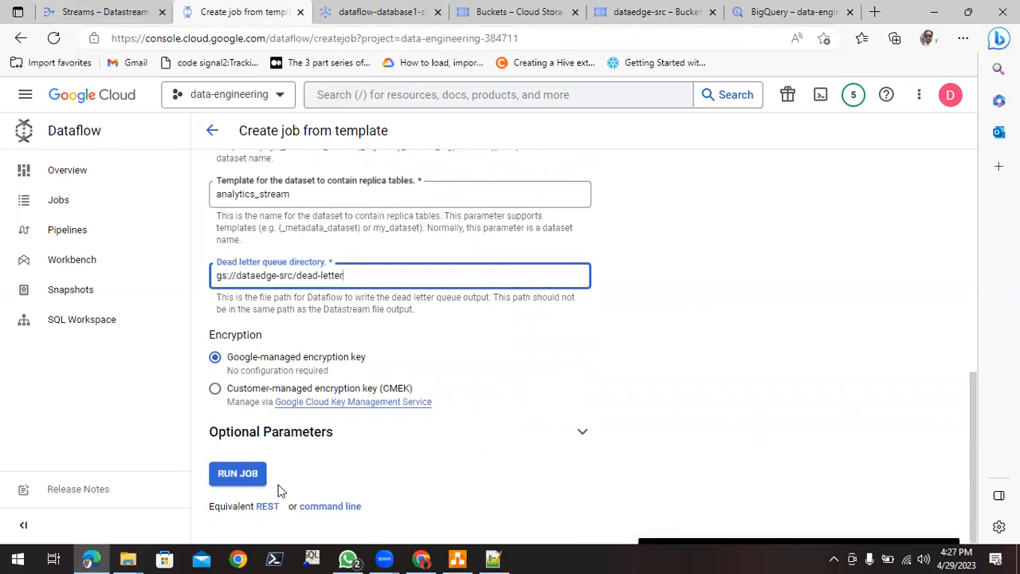
left_click(242, 481)
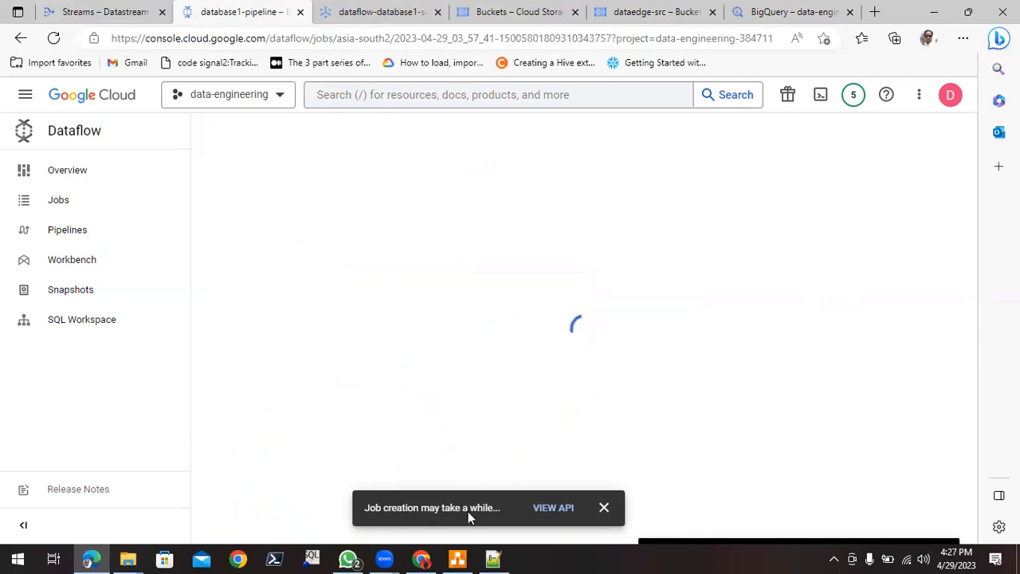
left_click(603, 509)
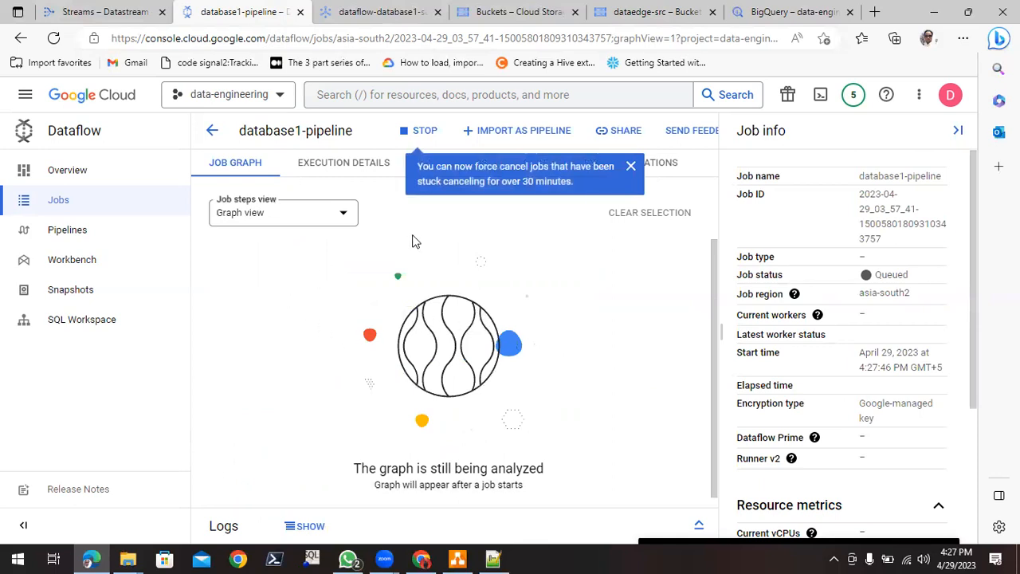
left_click(631, 169)
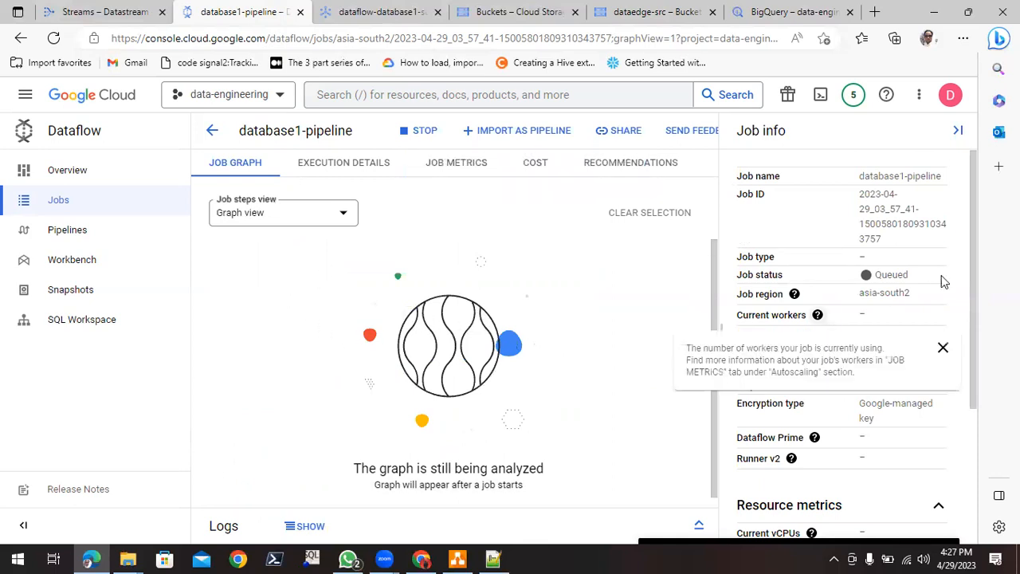
- Examine the database1-pipeline job's info, graph, execution details and metrics, and check its status in the Dataflow jobs list
scroll(901, 413, "down", 3)
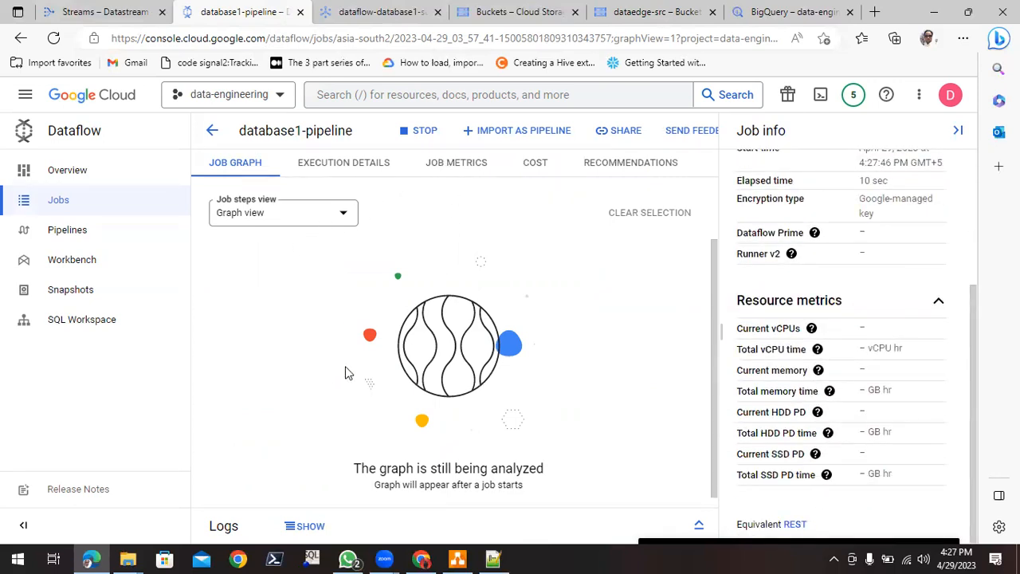
left_click(53, 38)
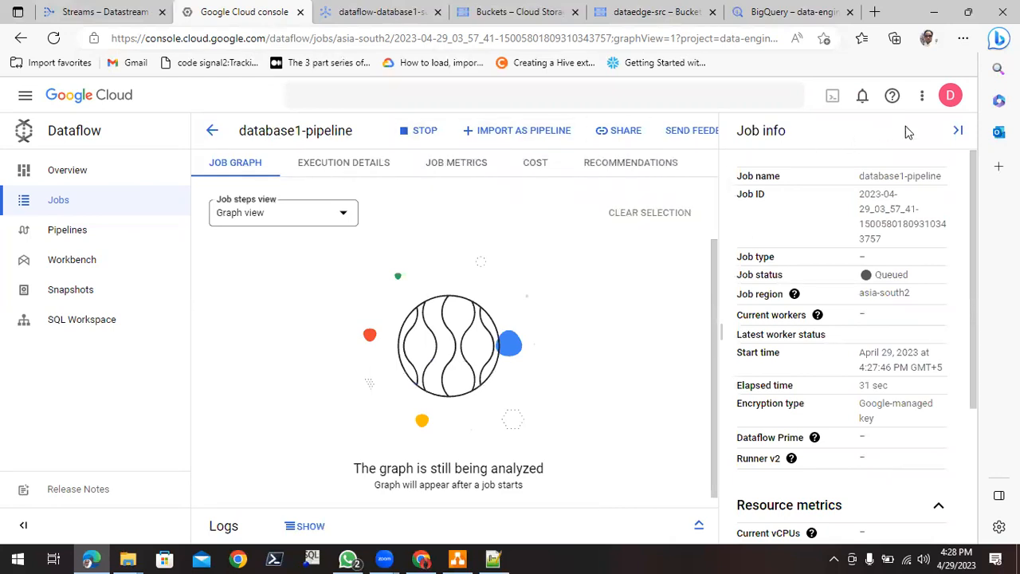
left_click(958, 131)
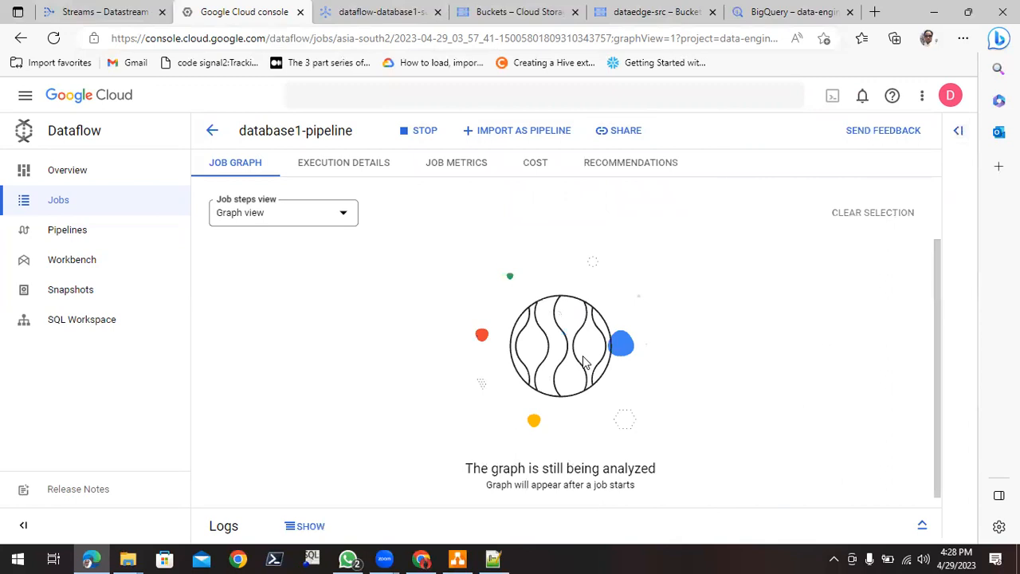
left_click(339, 163)
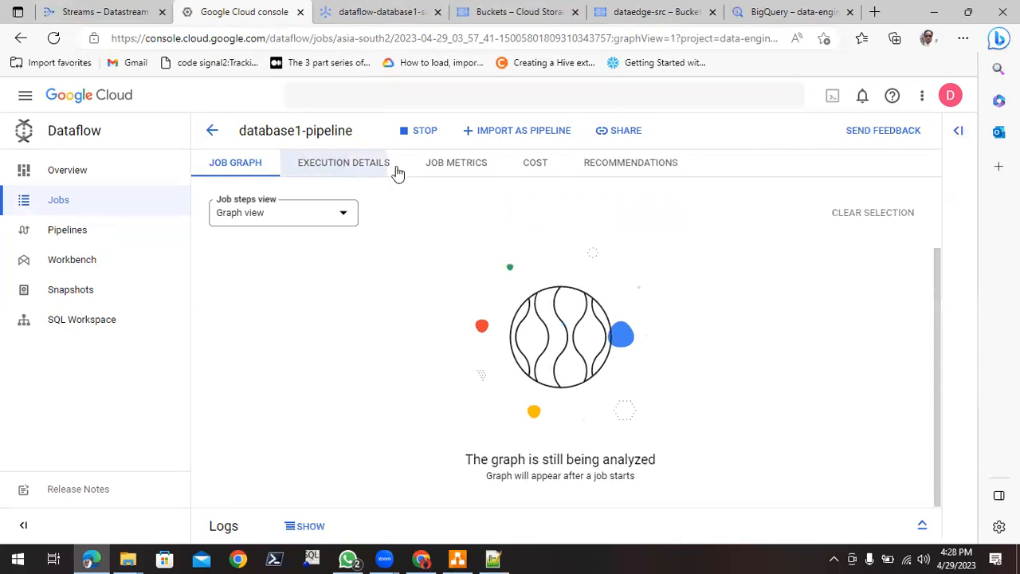
left_click(450, 163)
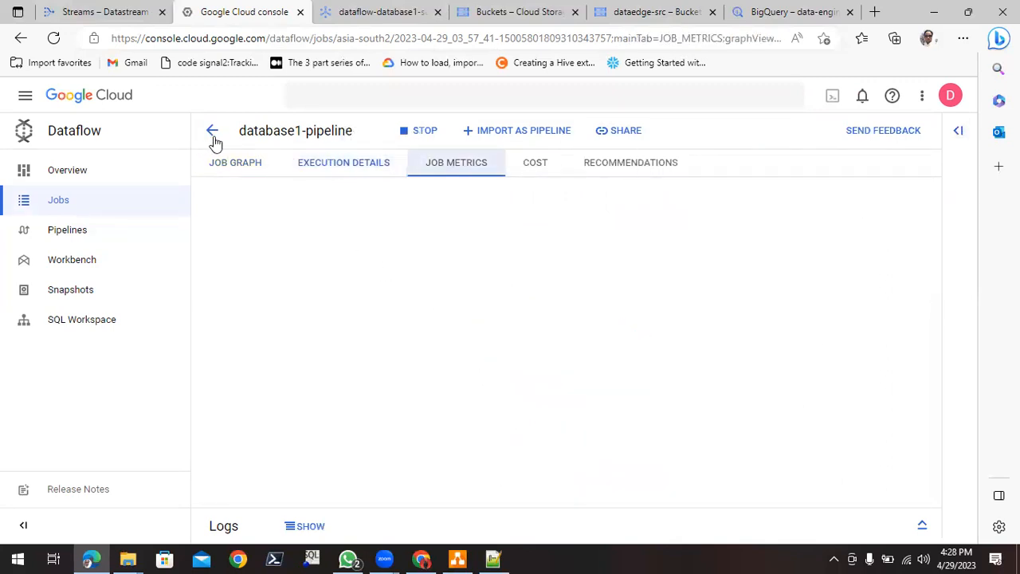
left_click(85, 173)
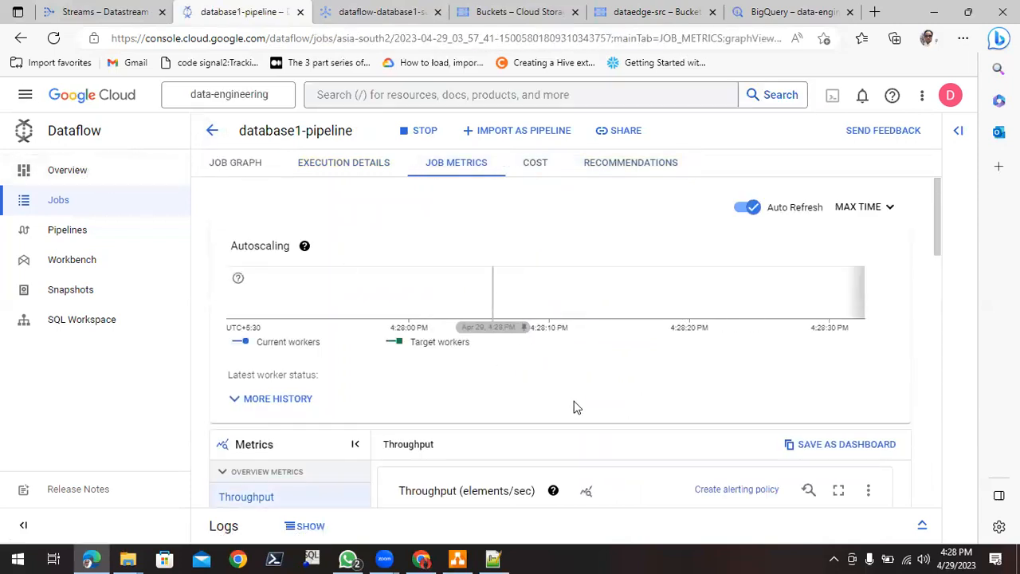
scroll(528, 380, "down", 4)
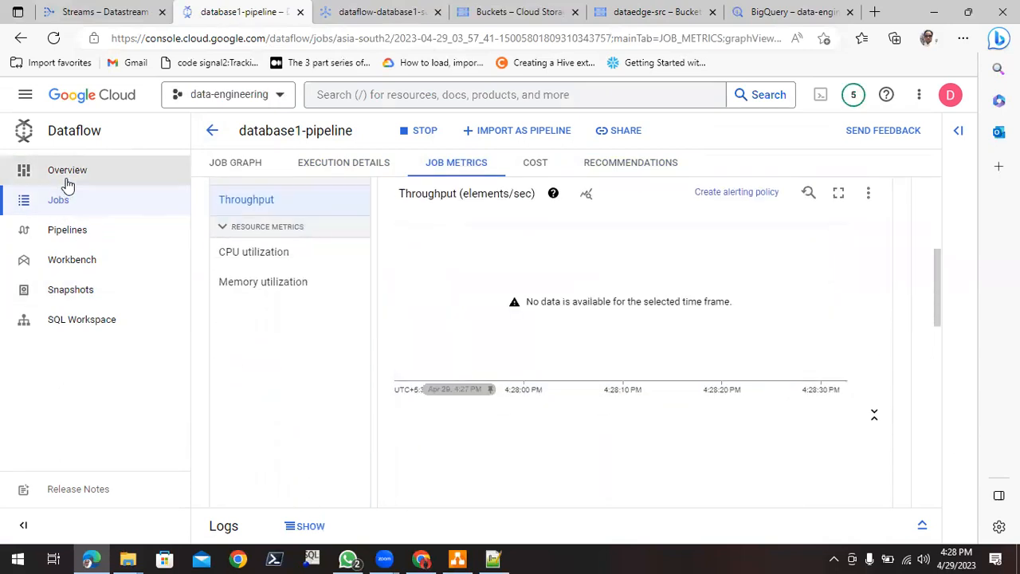
left_click(68, 177)
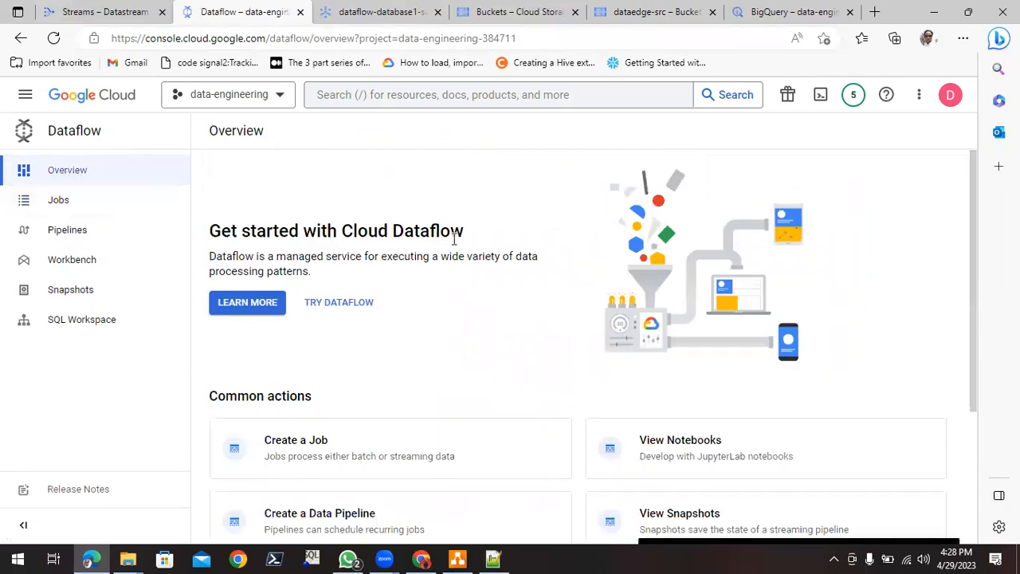
left_click(90, 205)
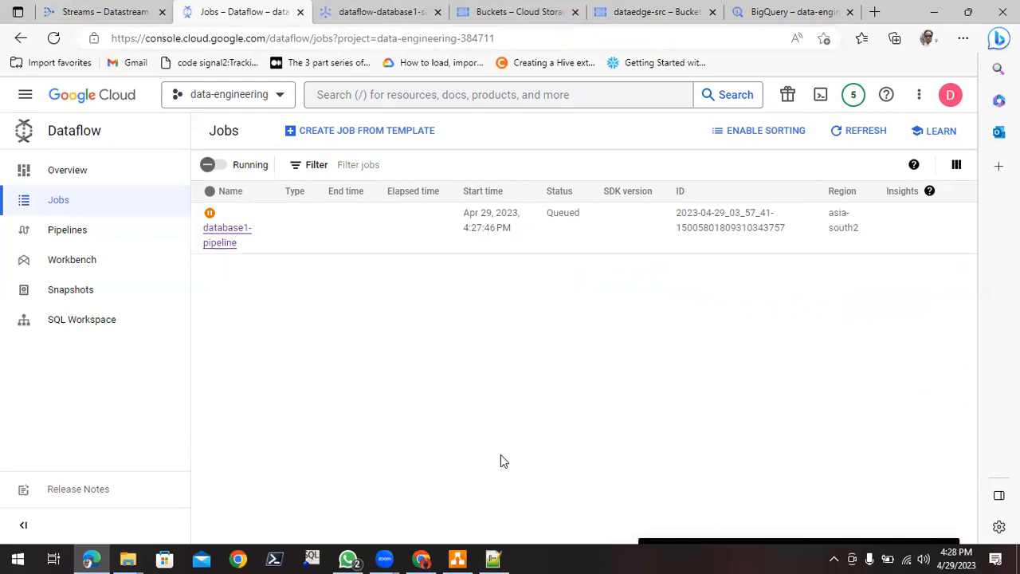
- Start the database1-to-cloud-storage stream in Datastream and confirm the start
left_click(120, 13)
left_click(249, 396)
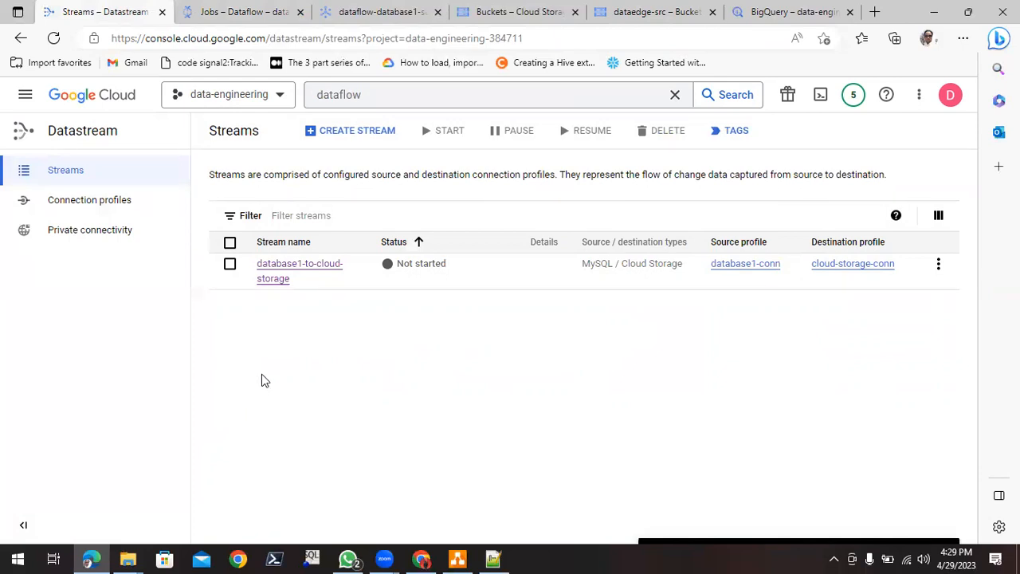
left_click(230, 266)
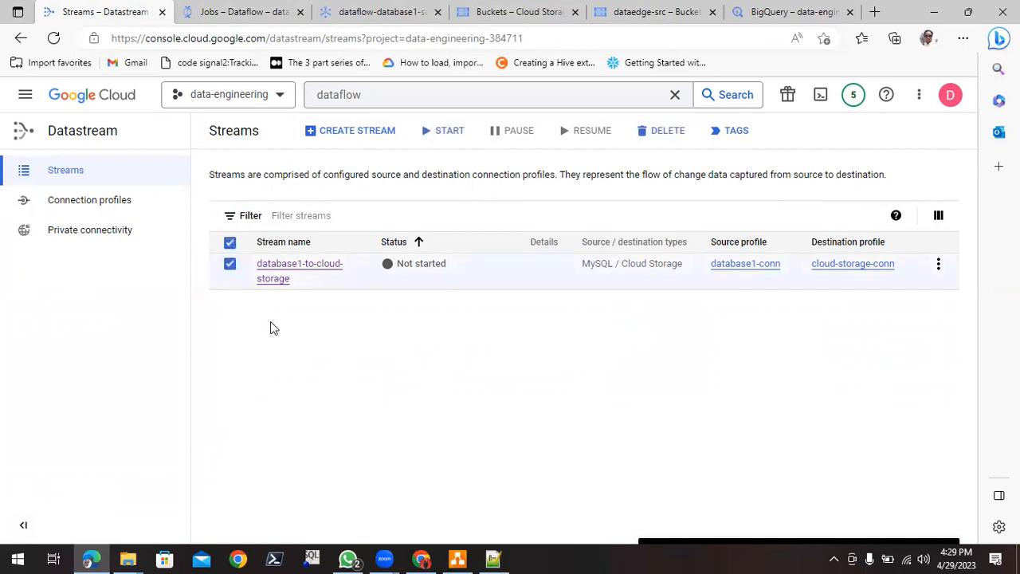
left_click(442, 136)
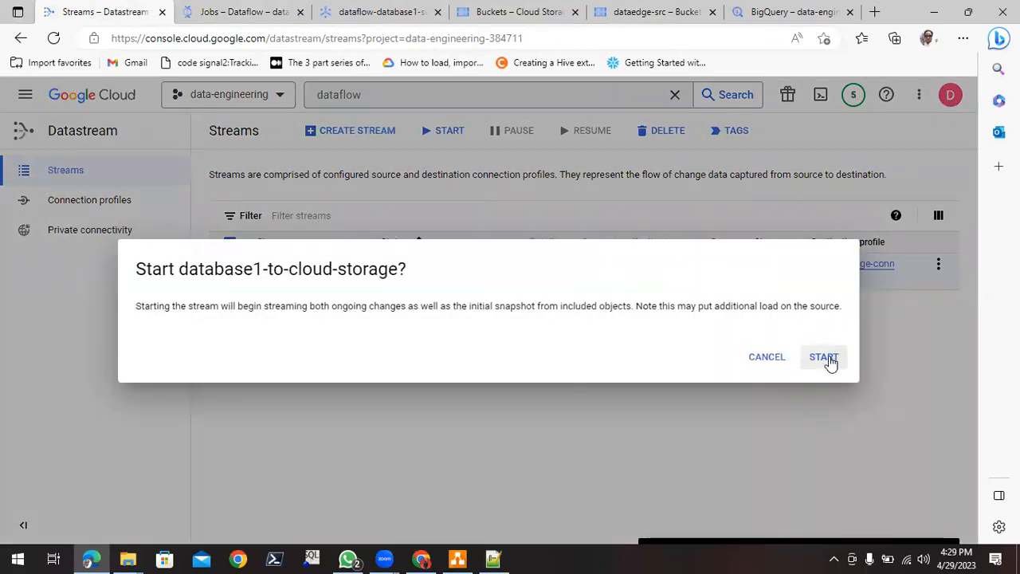
left_click(825, 358)
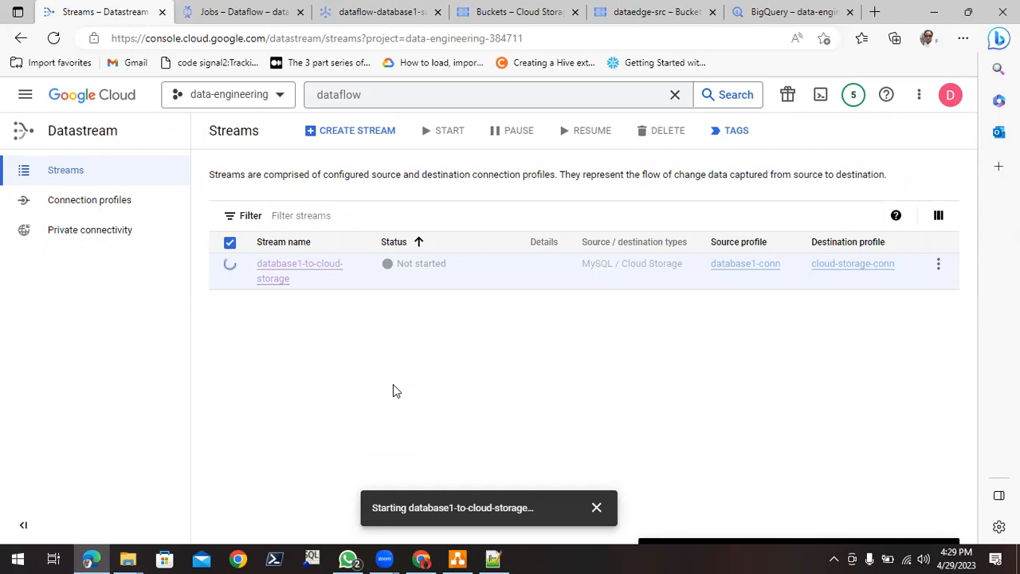
- Check the stream's status in Datastream with reloads, and refresh the Cloud Storage bucket list to look for new buckets
left_click(55, 44)
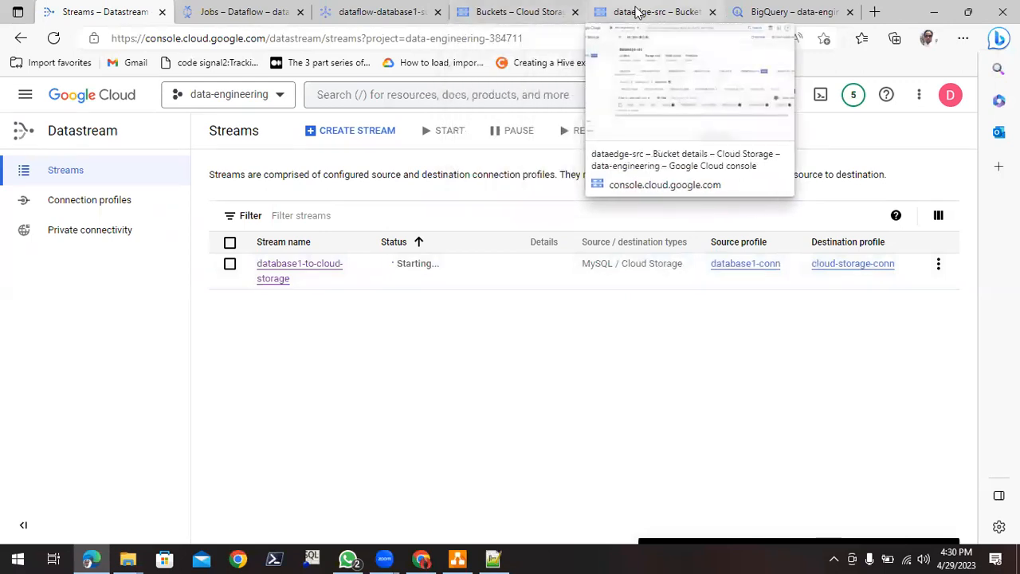
left_click(527, 13)
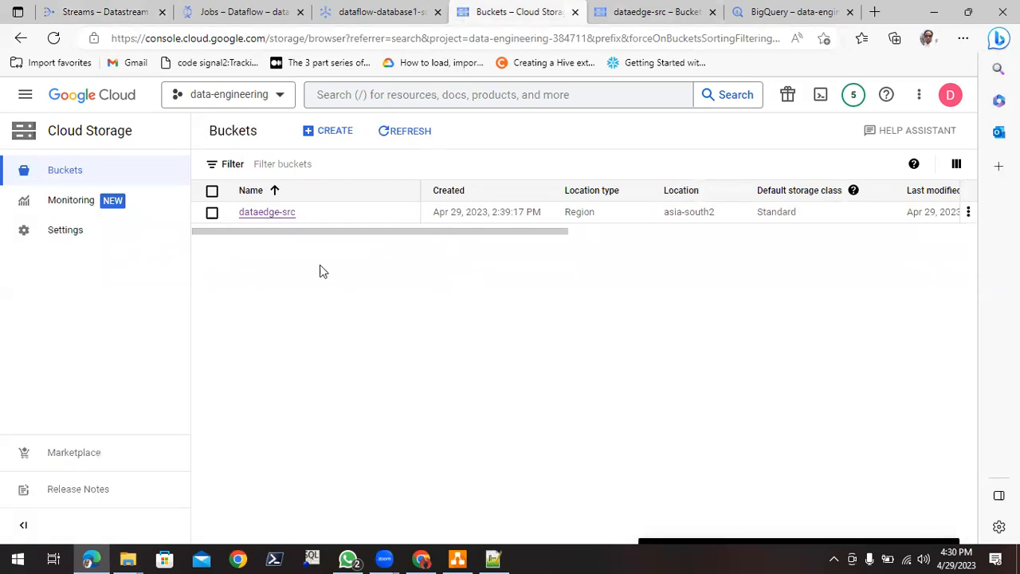
left_click(413, 135)
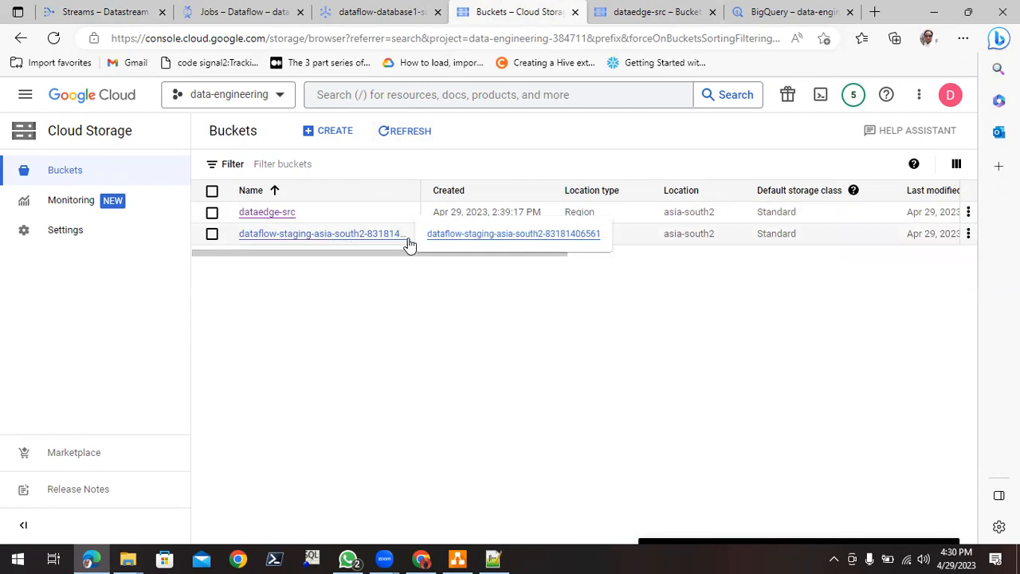
left_click(410, 135)
left_click(410, 136)
left_click(411, 136)
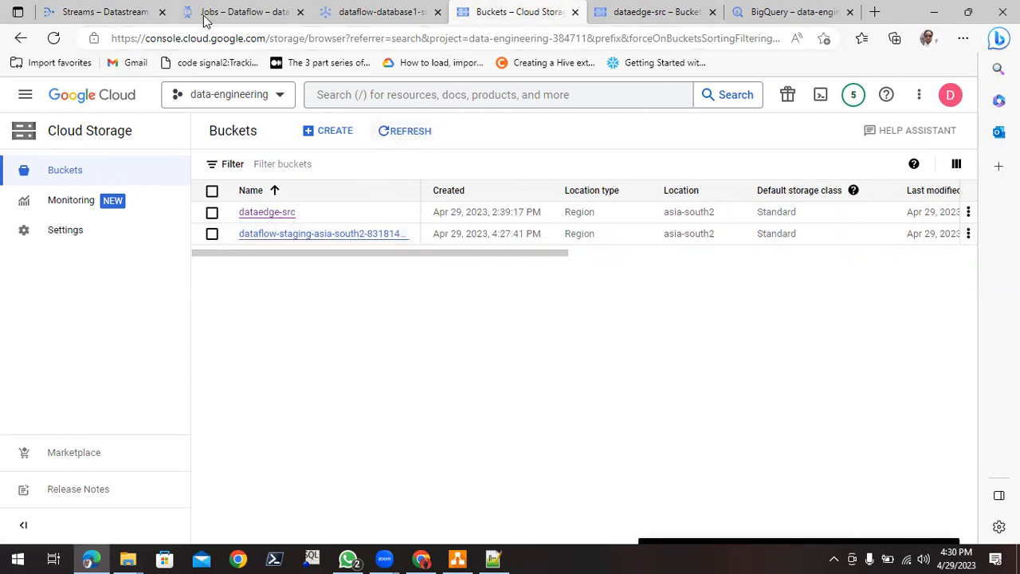
left_click(136, 10)
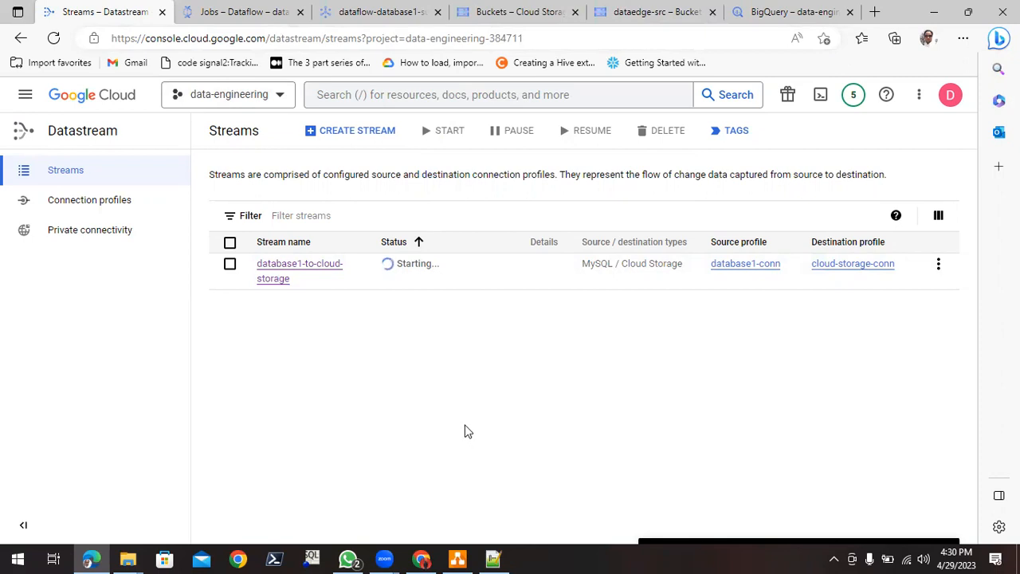
left_click(54, 40)
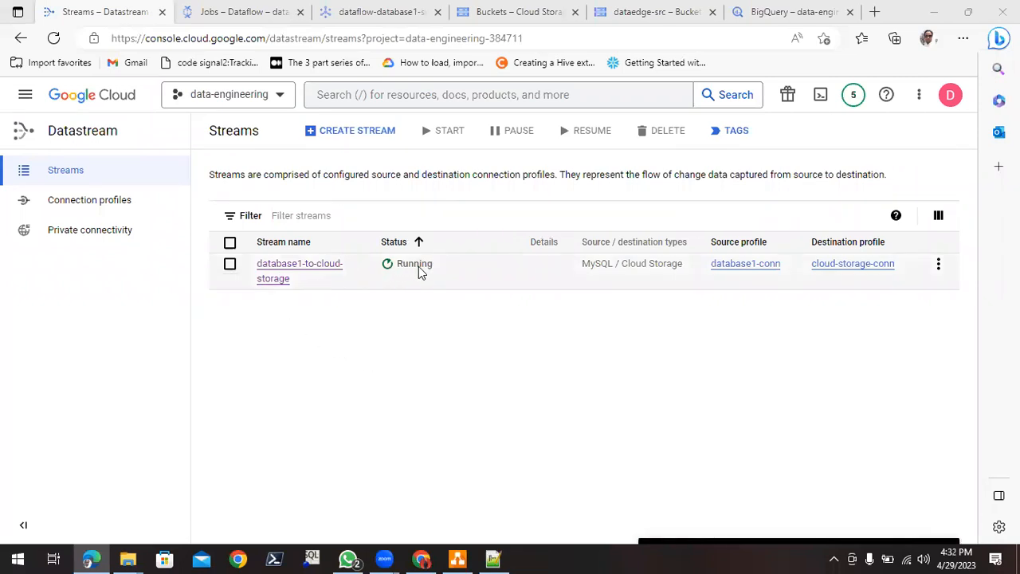
- Refresh the Cloud Storage bucket list repeatedly and reload its page to look for new buckets from the stream
left_click(535, 14)
left_click(399, 134)
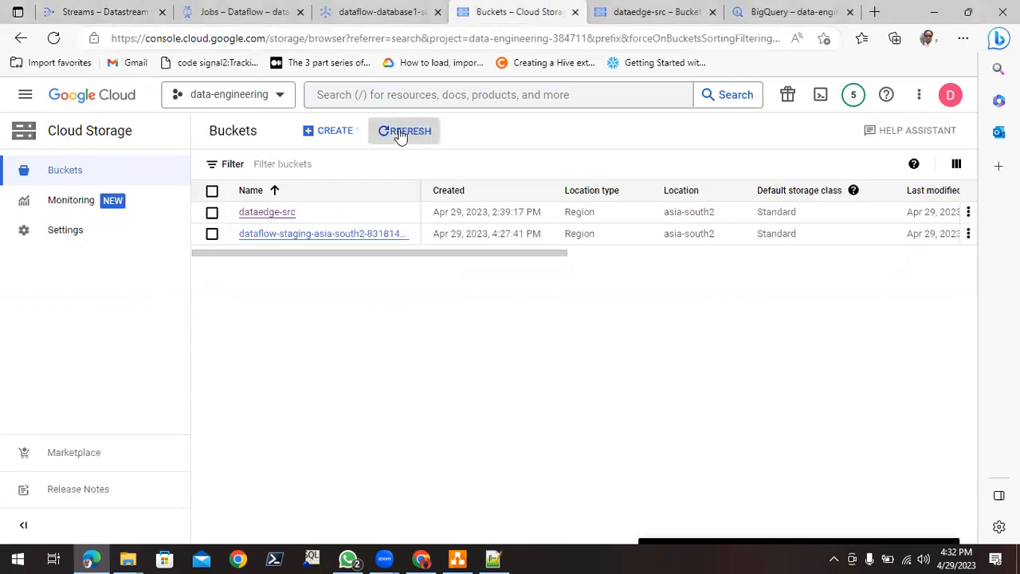
left_click(401, 136)
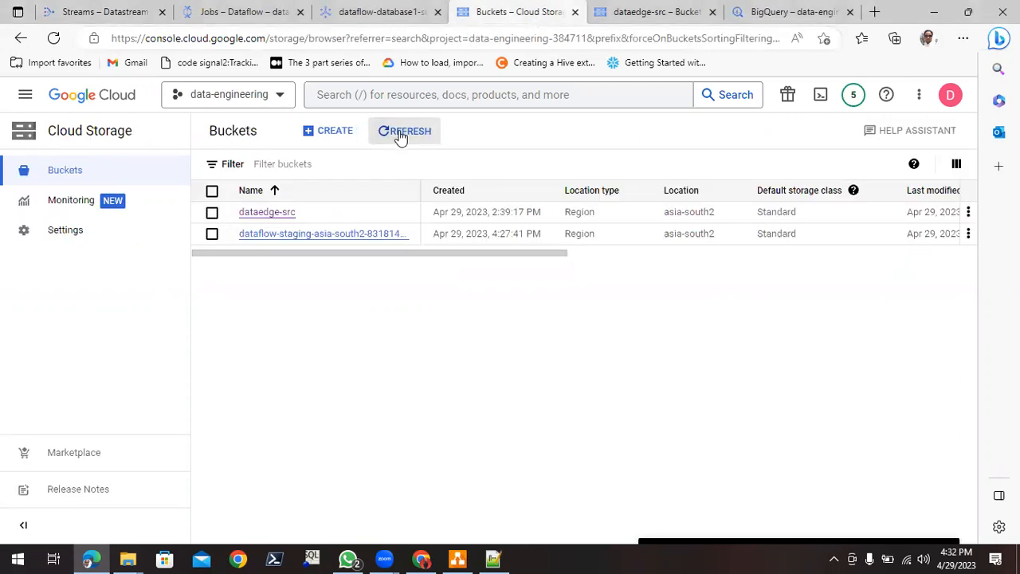
left_click(401, 136)
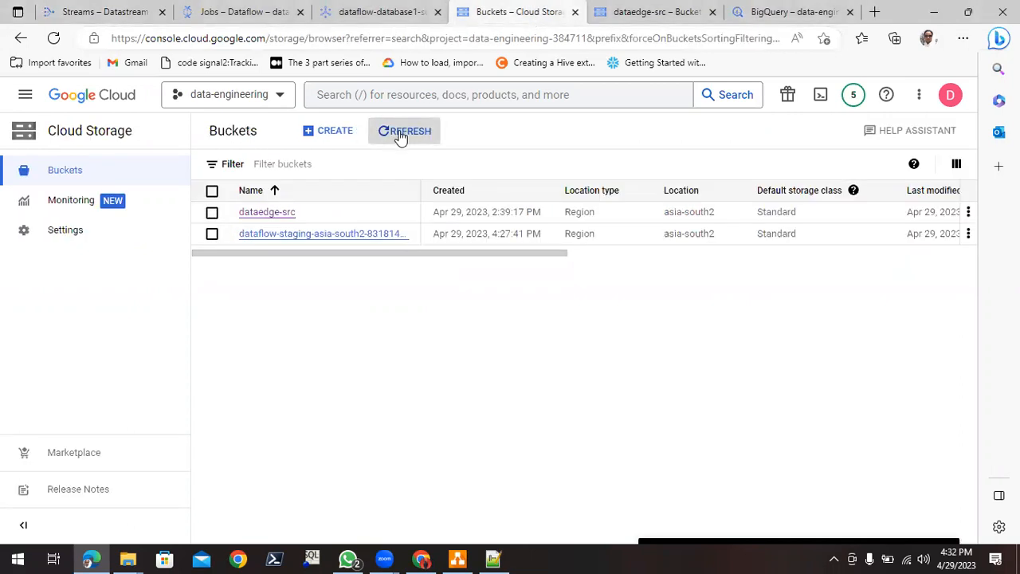
left_click(55, 39)
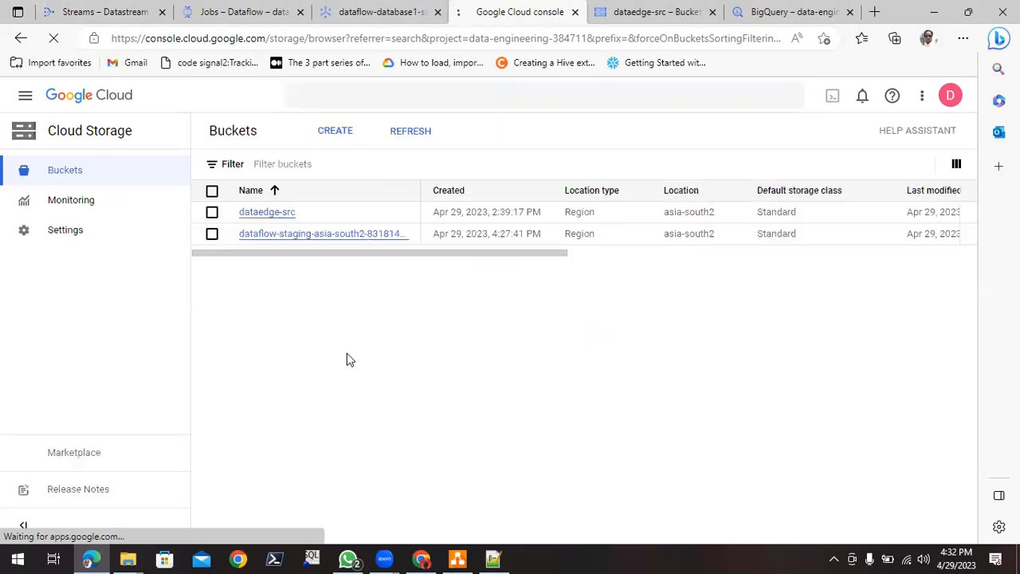
left_click(421, 138)
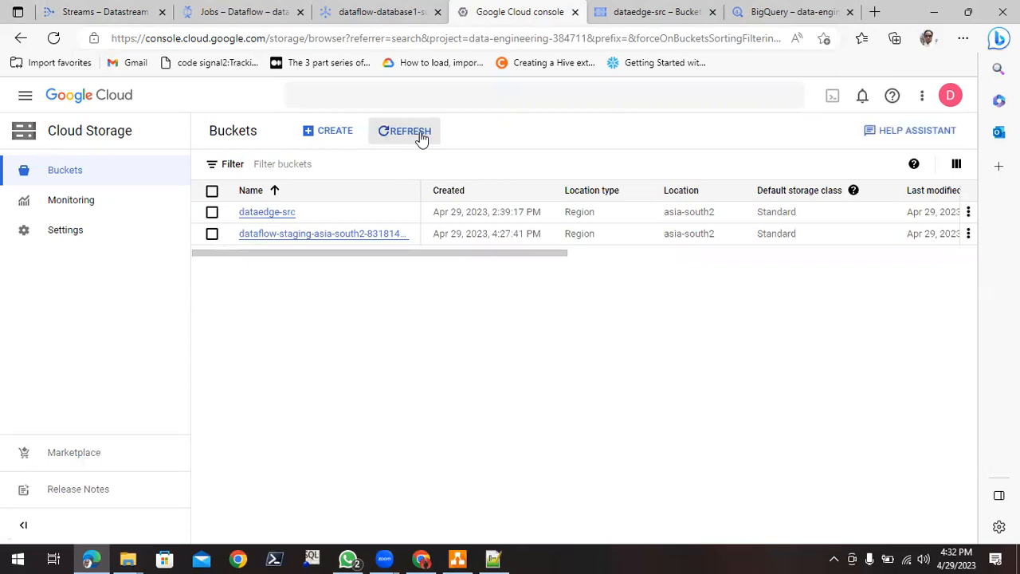
- Recheck the stream's status in the reloaded Datastream list, and refresh the Cloud Storage buckets again, dismissing the public access callout
left_click(116, 14)
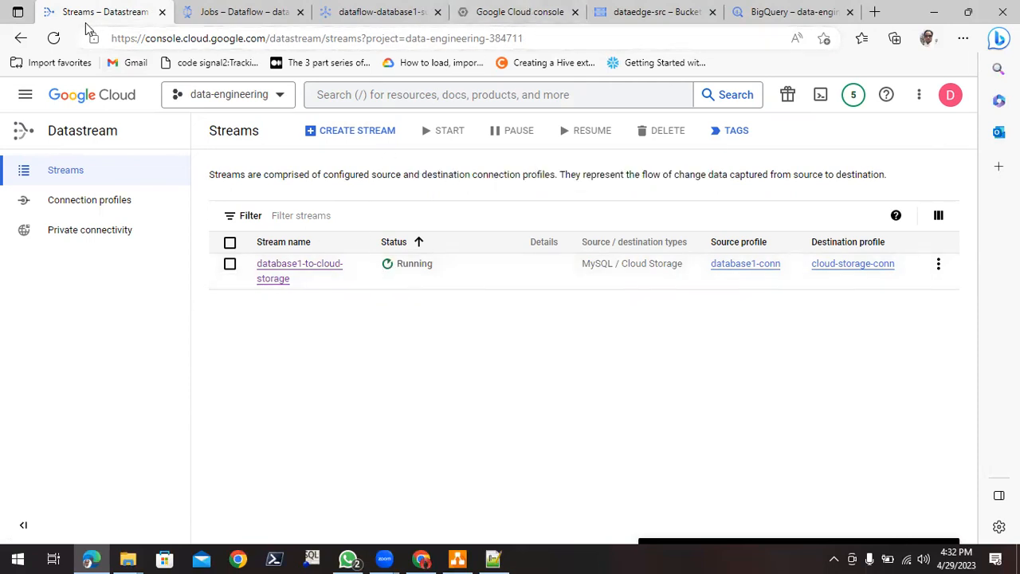
left_click(55, 39)
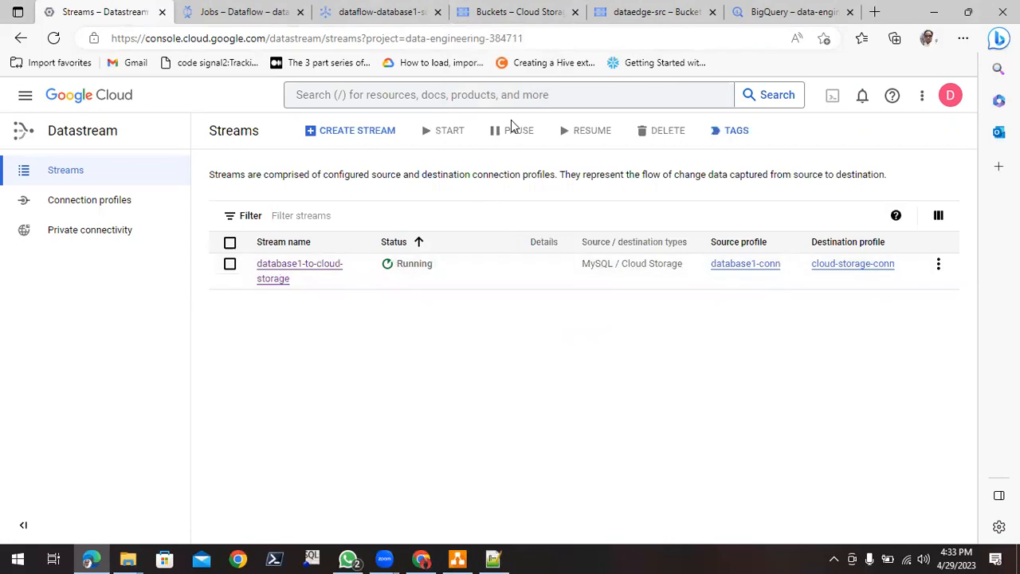
left_click(513, 13)
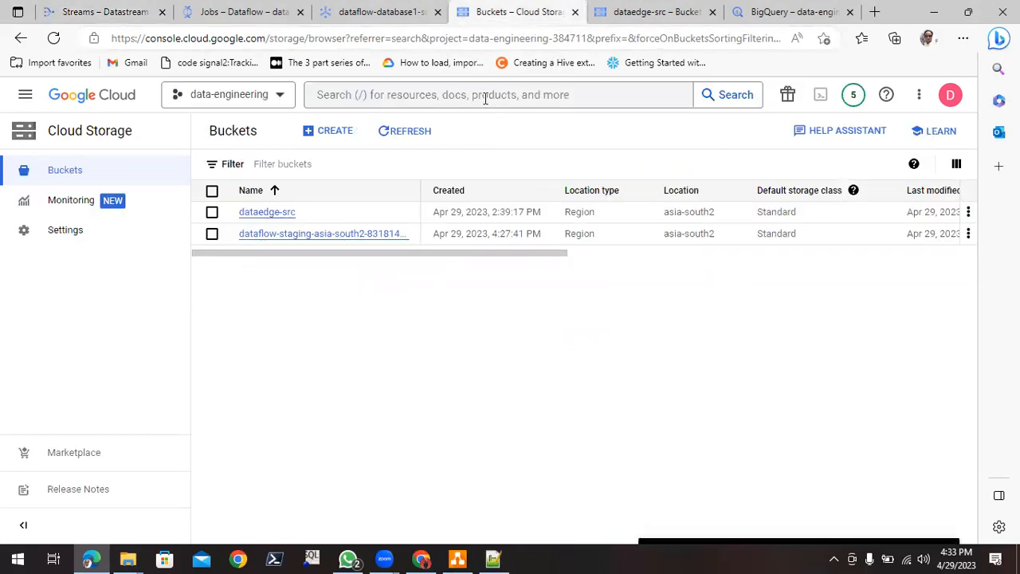
left_click(400, 136)
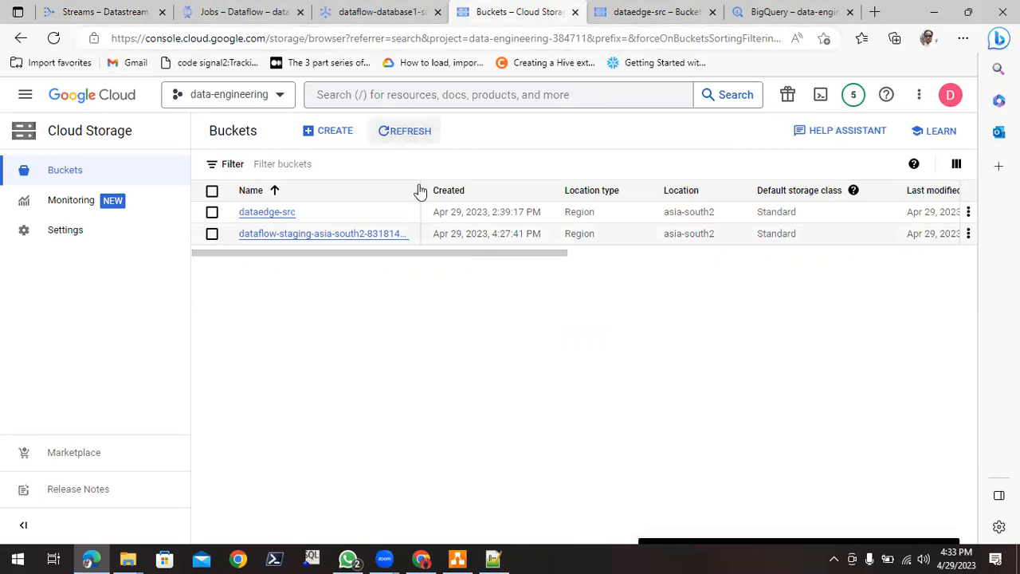
left_click(396, 134)
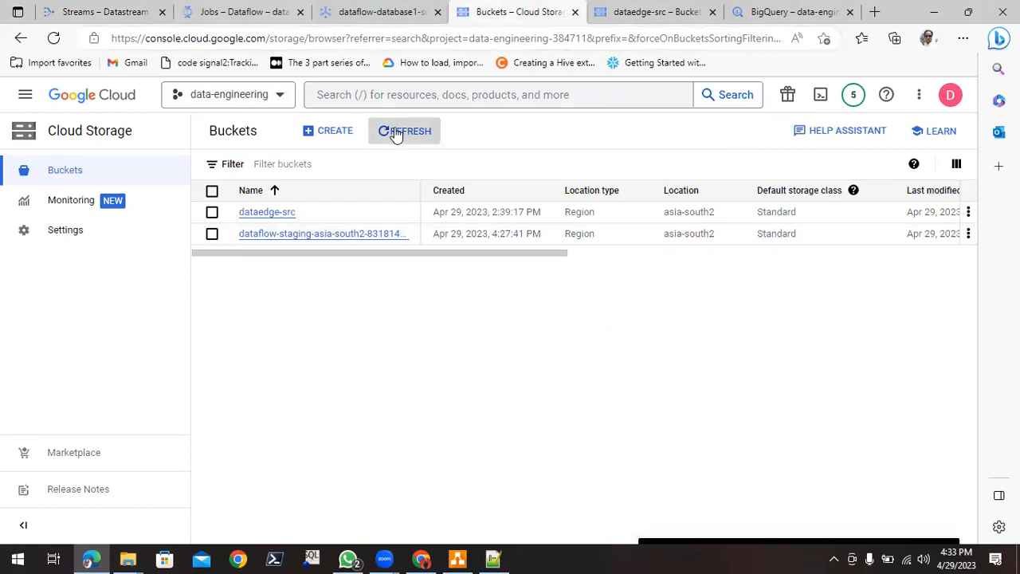
left_click(51, 39)
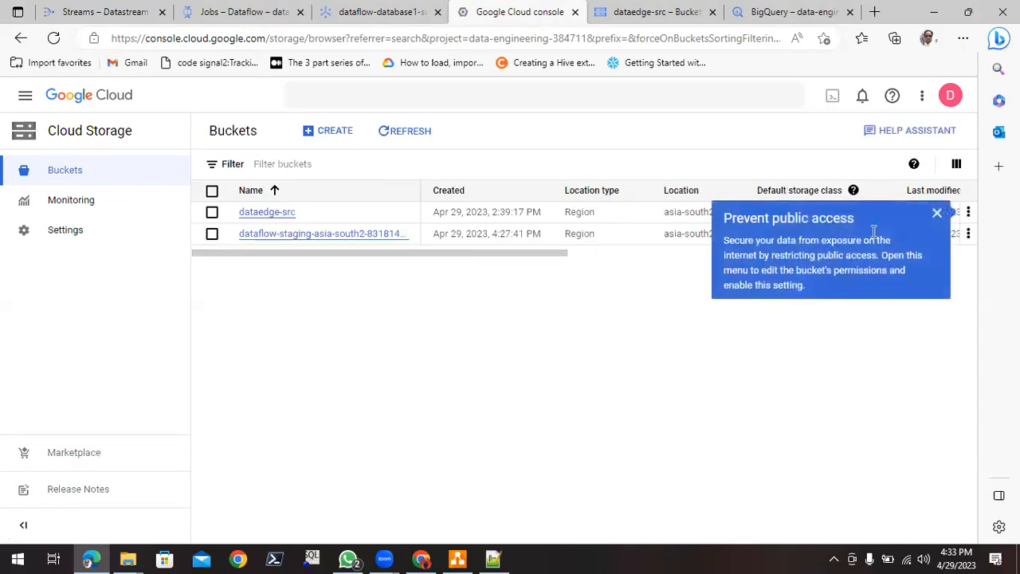
left_click(937, 213)
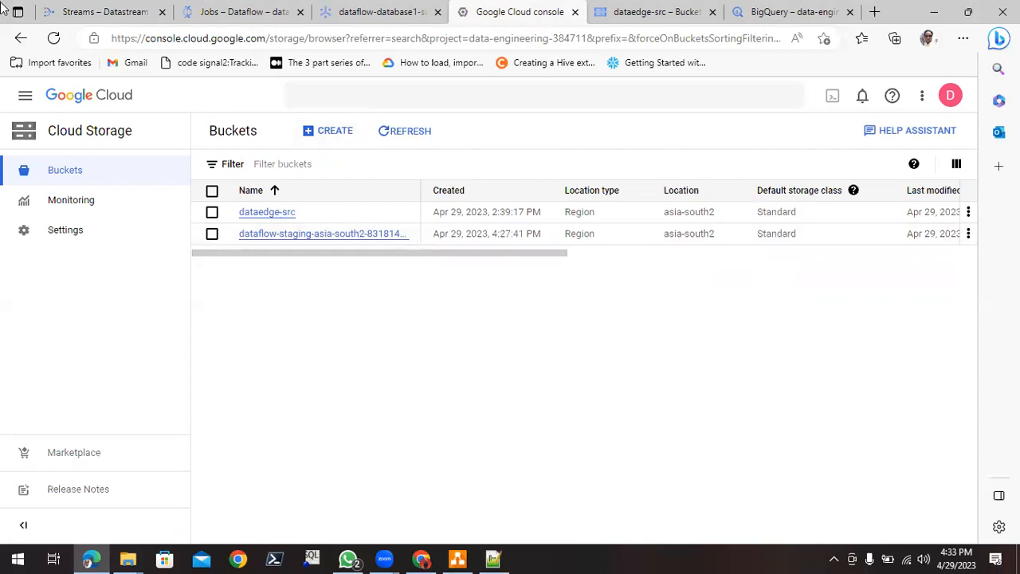
left_click(54, 40)
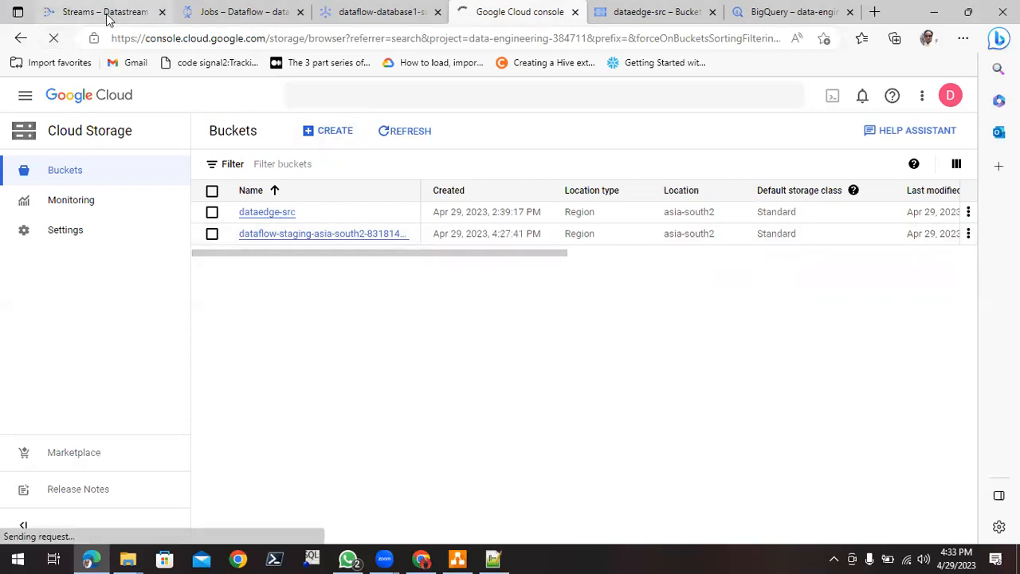
- Reload the Datastream streams list, inspect the objects in the dataedge-src bucket for stream output, and return to a refreshed bucket list
left_click(108, 15)
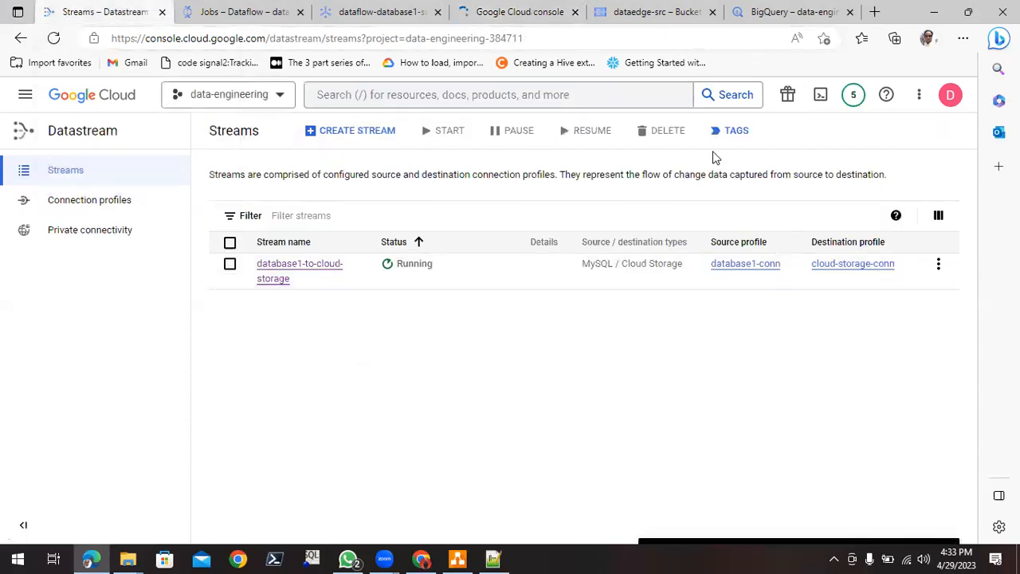
left_click(54, 38)
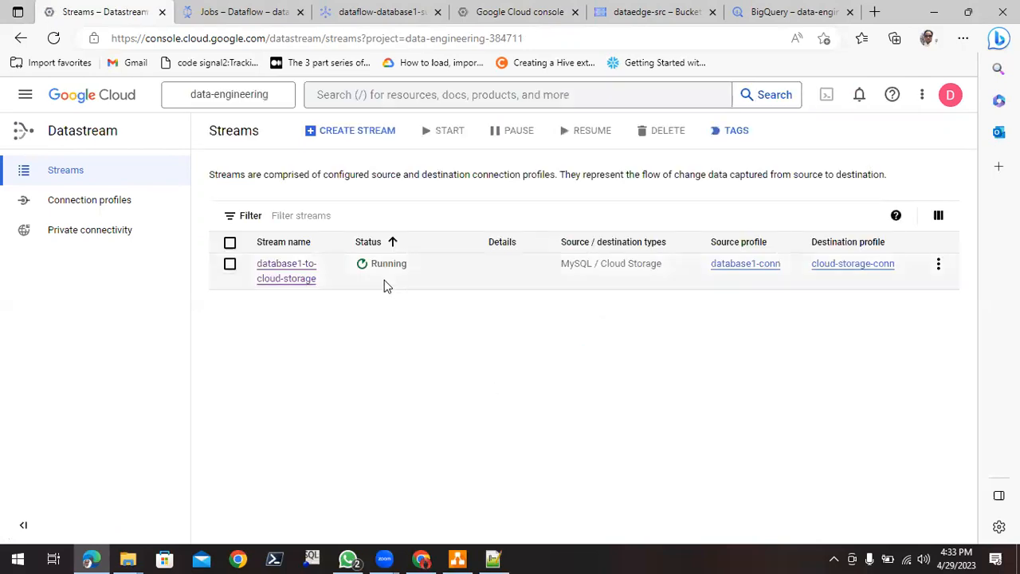
left_click(516, 12)
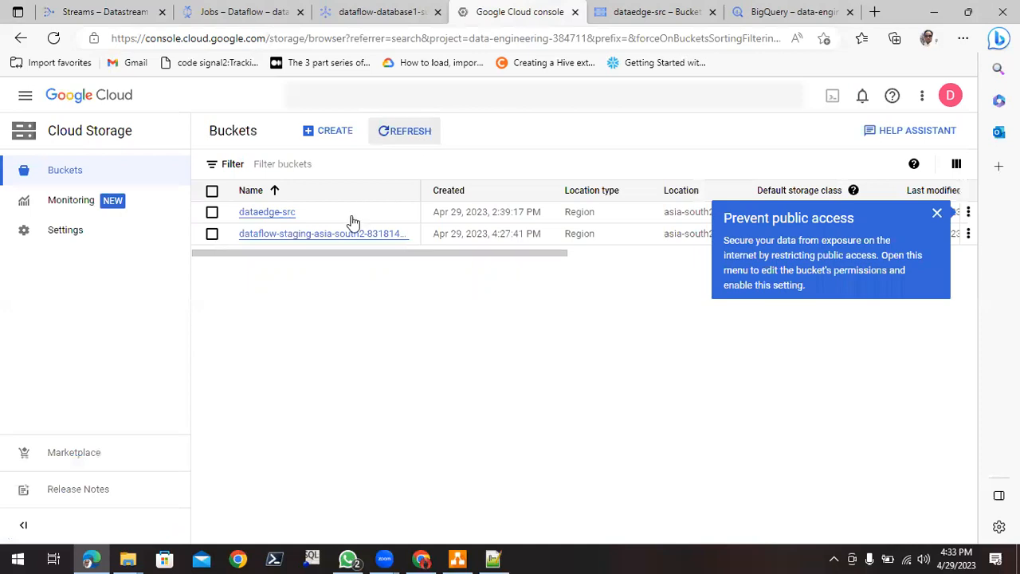
left_click(936, 213)
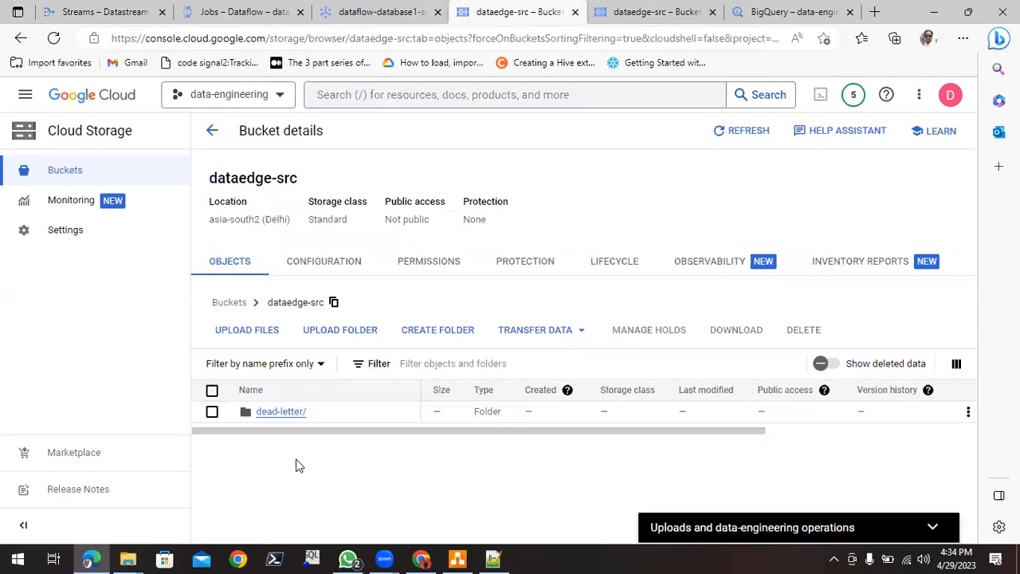
left_click(21, 38)
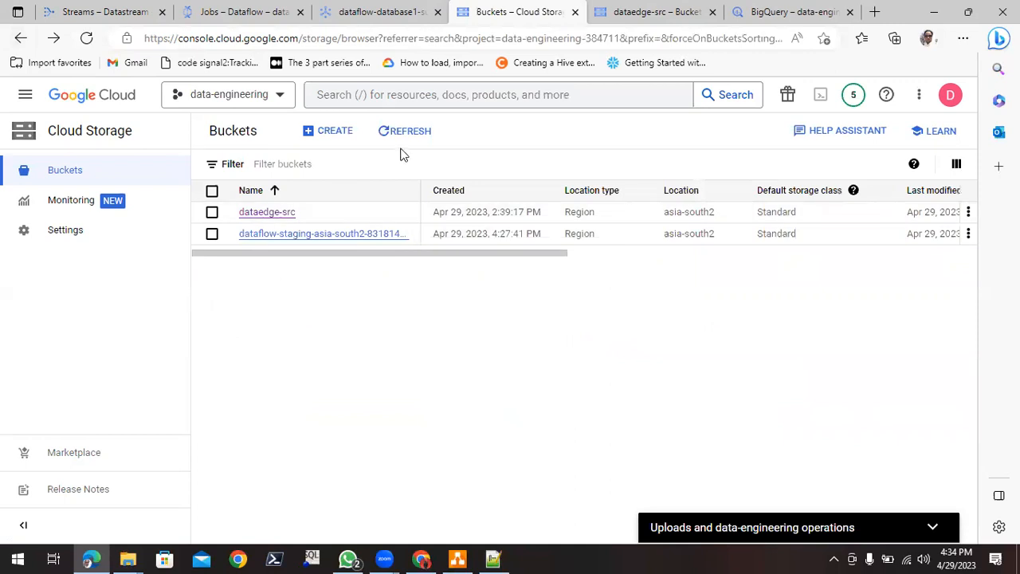
left_click(405, 134)
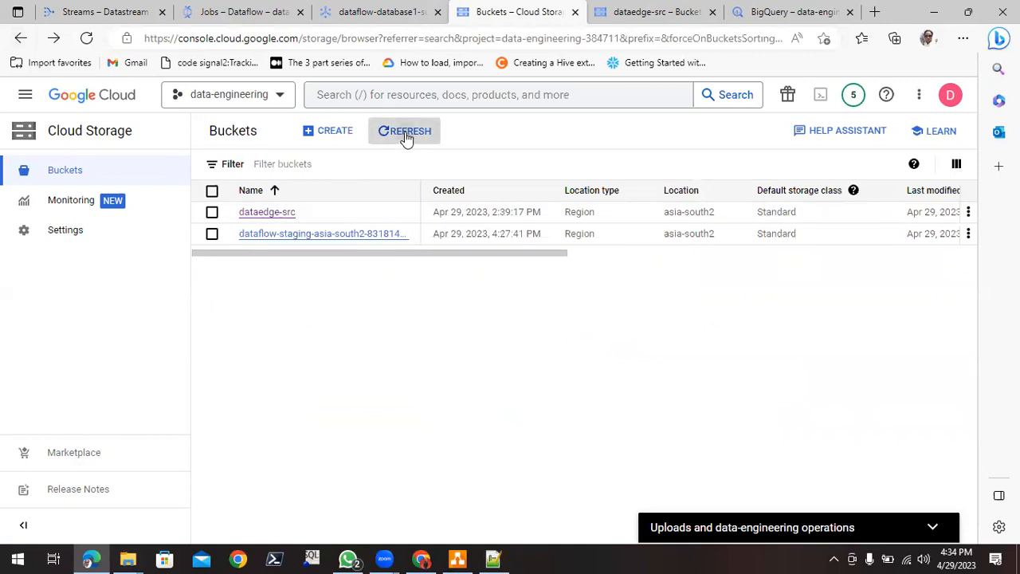
left_click(86, 39)
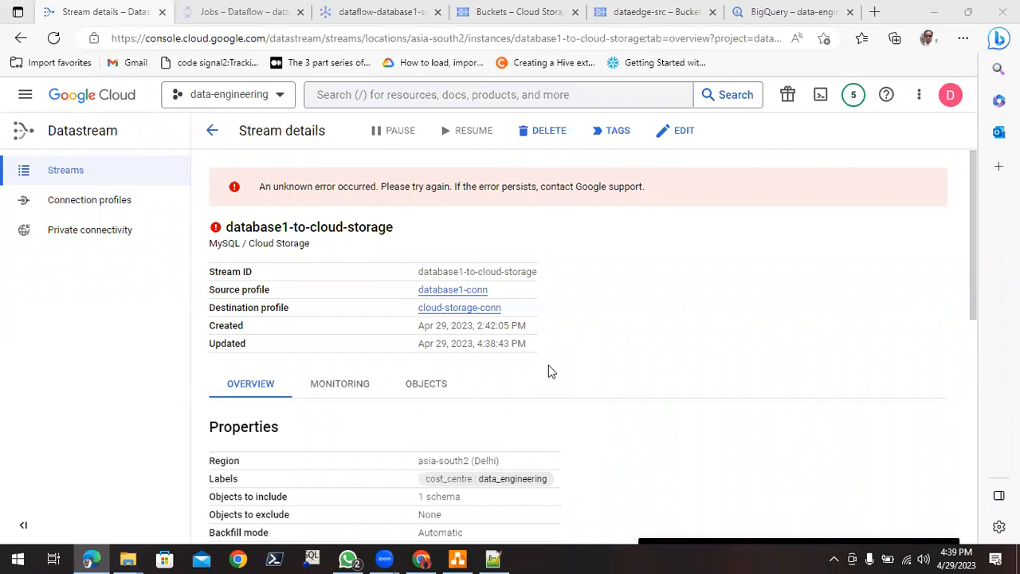
- Examine the database1-to-cloud-storage stream's overview in Datastream, including its properties, destination write path, stream status, backfill status and processed events
scroll(428, 265, "down", 1)
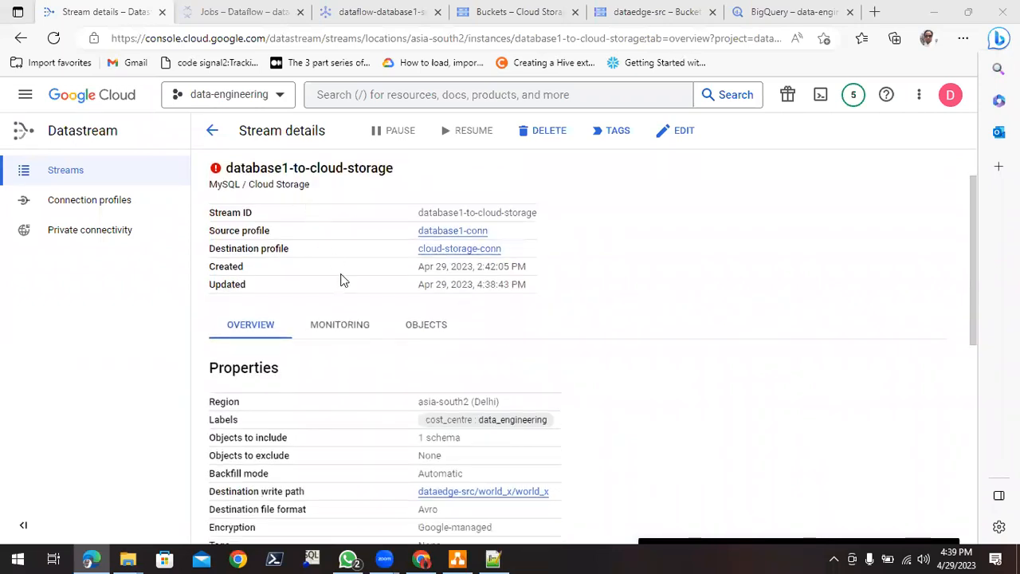
scroll(351, 303, "down", 4)
scroll(386, 391, "down", 3)
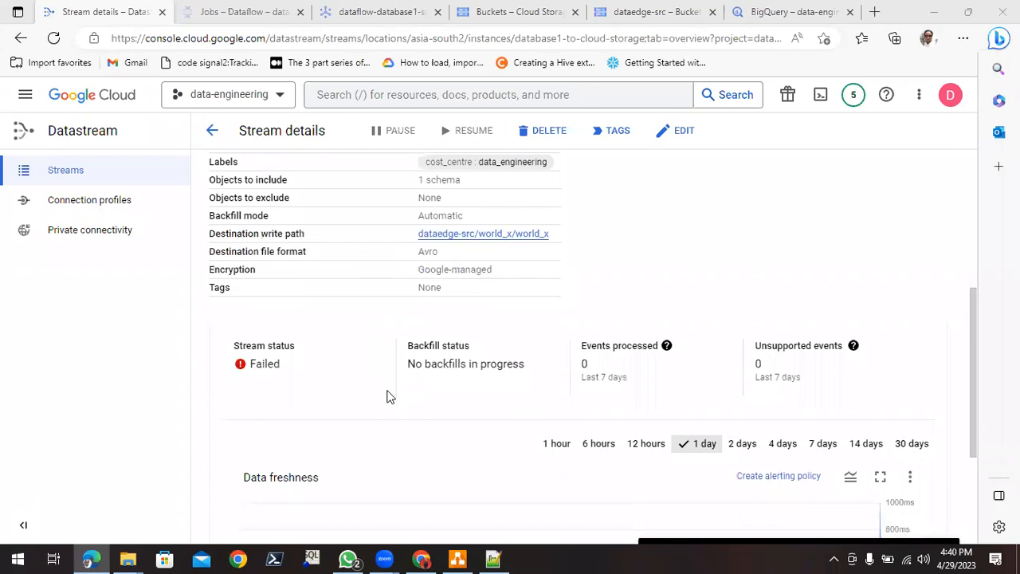
scroll(389, 395, "up", 4)
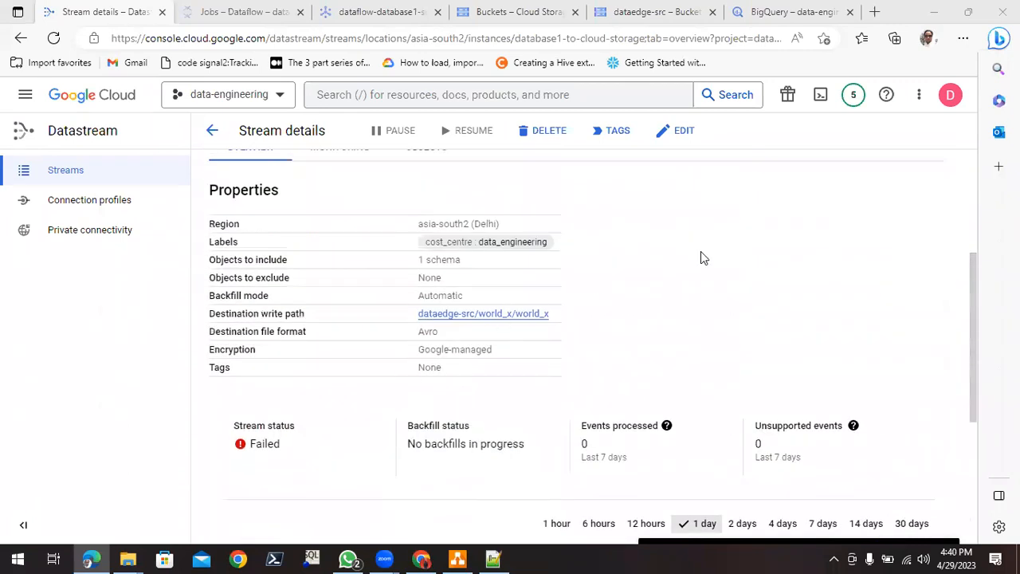
scroll(692, 253, "up", 4)
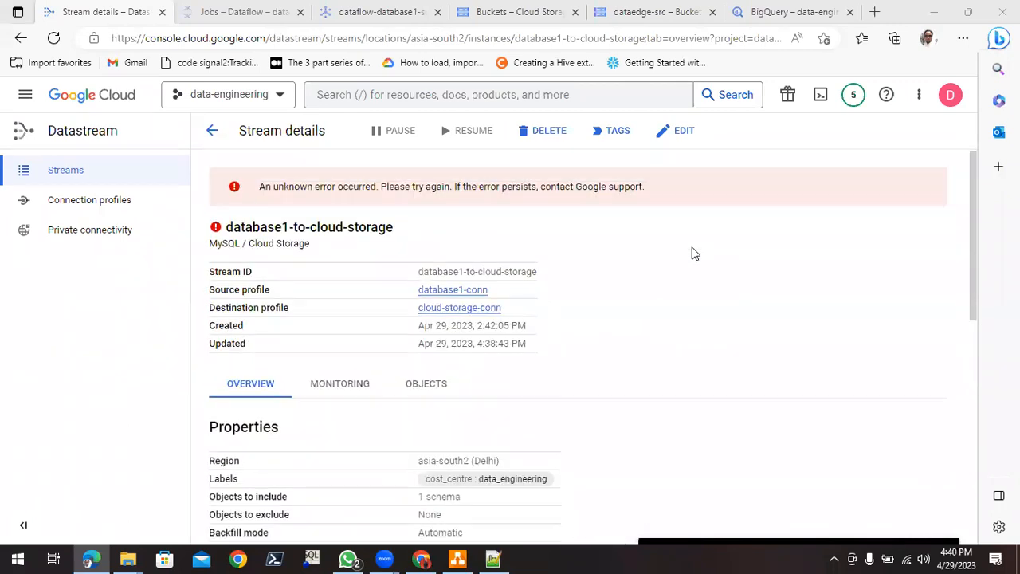